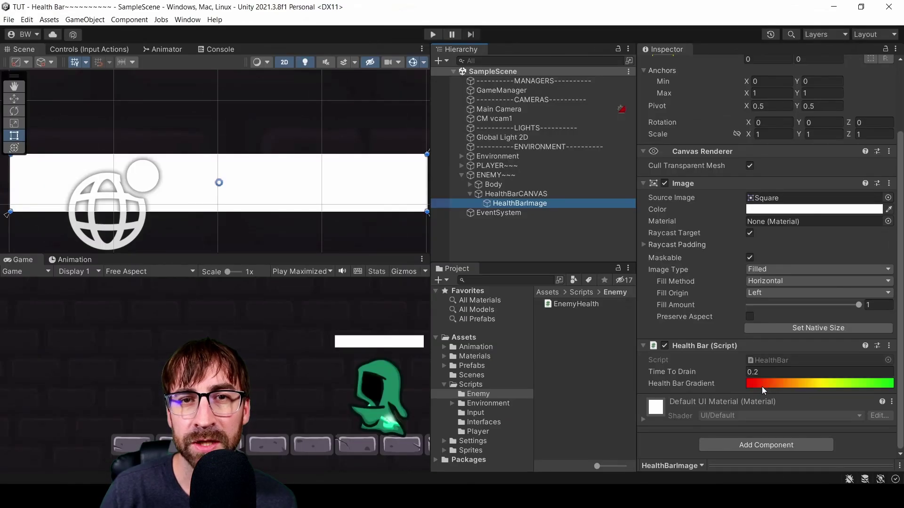
Move the yellow colour stop of the Health Bar Gradient closer to the red end
{"action": "left_click", "coordinate": [762, 386]}
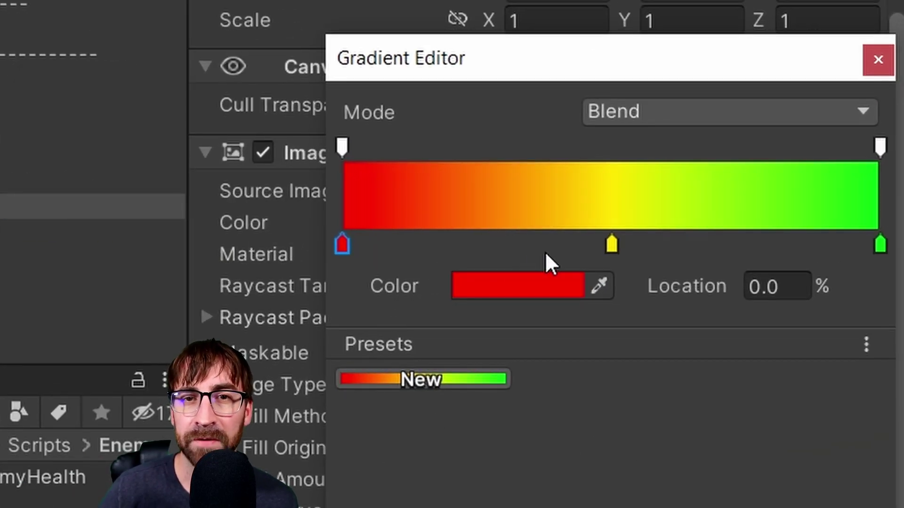
{"action": "left_click_drag", "start_coordinate": [611, 244], "coordinate": [417, 253]}
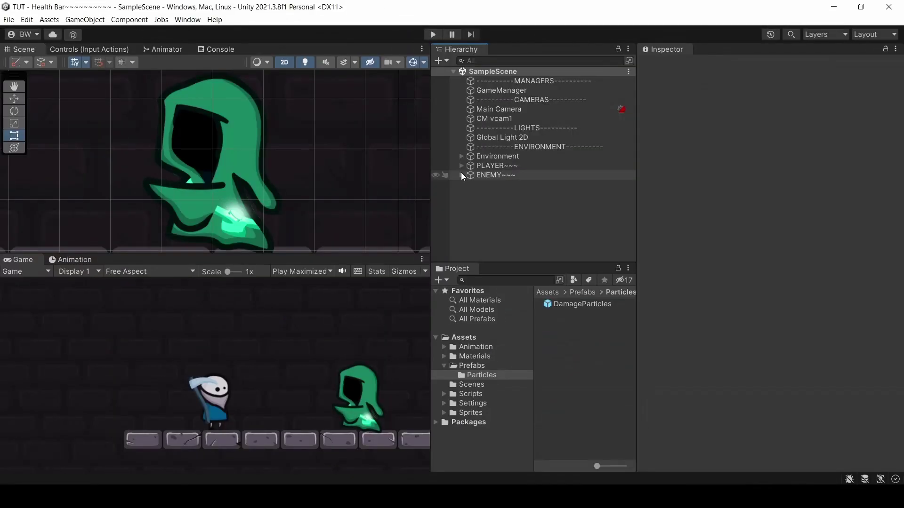
Add a UI Canvas as a child of the ENEMY~~~ object and name it HealthBarCANVAS
{"action": "left_click", "coordinate": [461, 174]}
{"action": "right_click", "coordinate": [490, 174]}
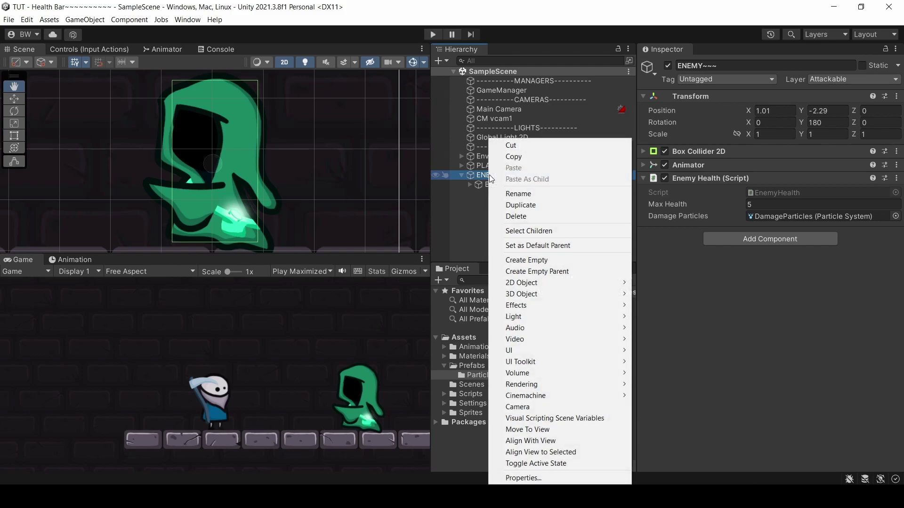
{"action": "mouse_move", "coordinate": [513, 351]}
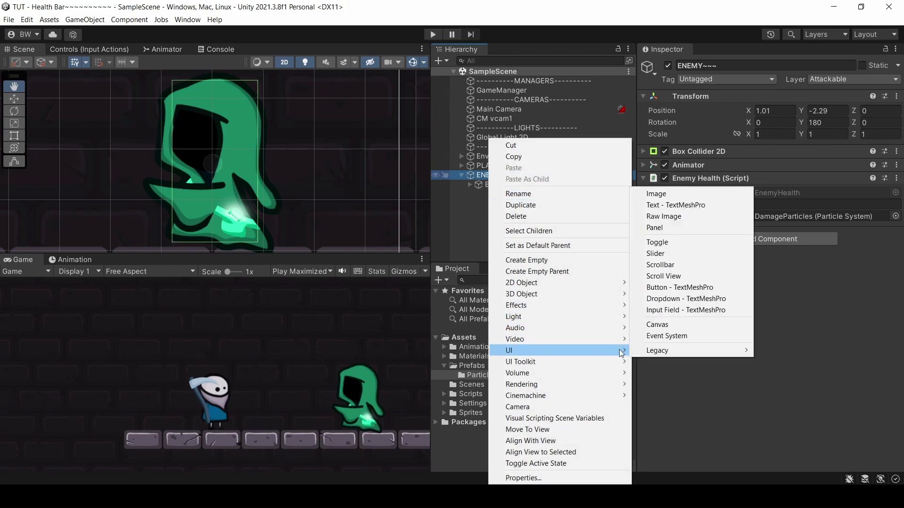
{"action": "left_click", "coordinate": [663, 324]}
{"action": "left_click_drag", "start_coordinate": [663, 326], "coordinate": [663, 322]}
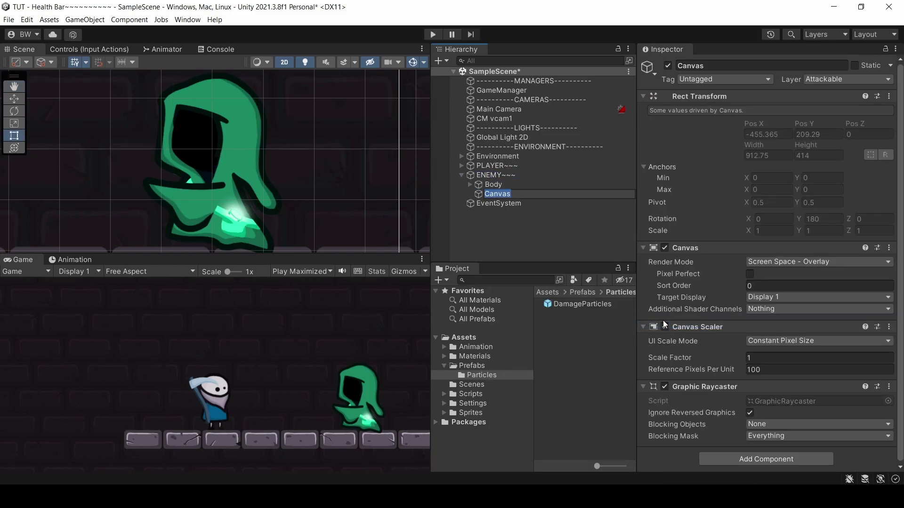
{"action": "type", "text": "CANVAS"}
{"action": "key", "text": "Return"}
Set the HealthBarCANVAS render mode to World Space and its Pos X and Pos Y to 0
{"action": "left_click", "coordinate": [772, 262]}
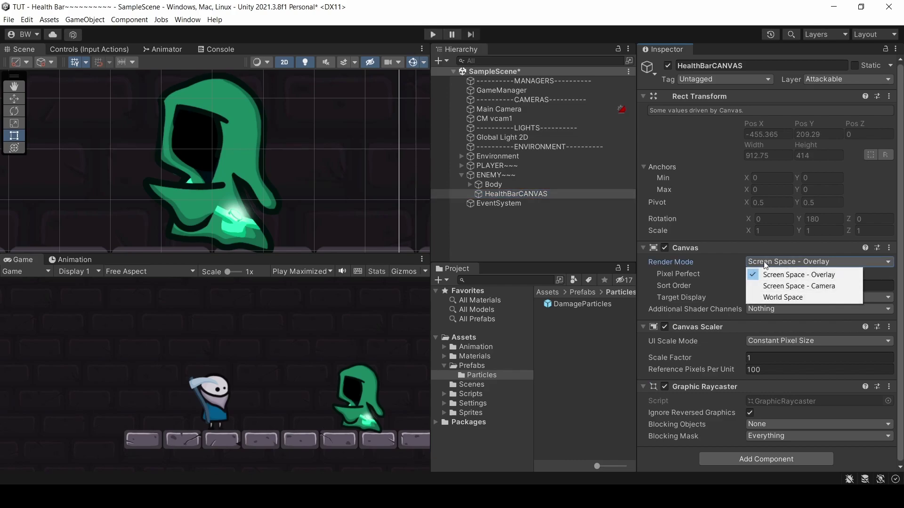
{"action": "left_click", "coordinate": [772, 298]}
{"action": "left_click", "coordinate": [766, 123]}
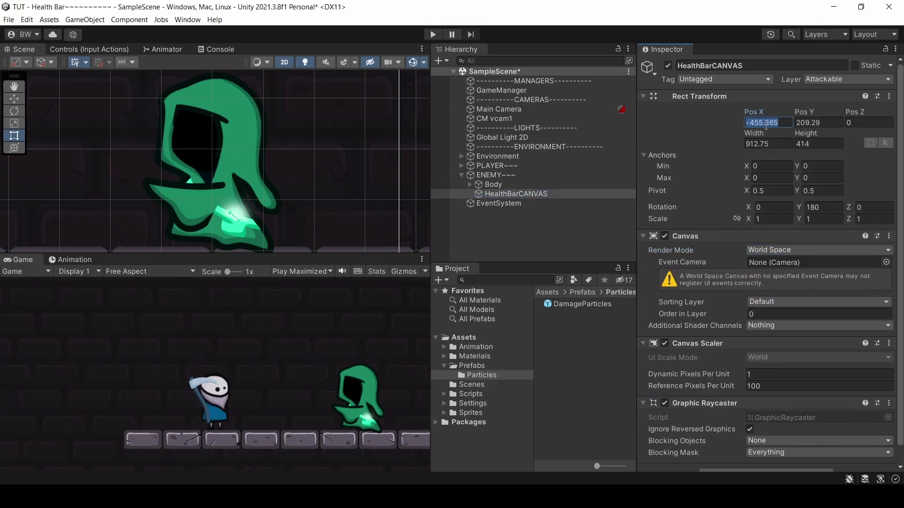
{"action": "type", "text": "0"}
{"action": "key", "text": "Tab"}
{"action": "type", "text": "0"}
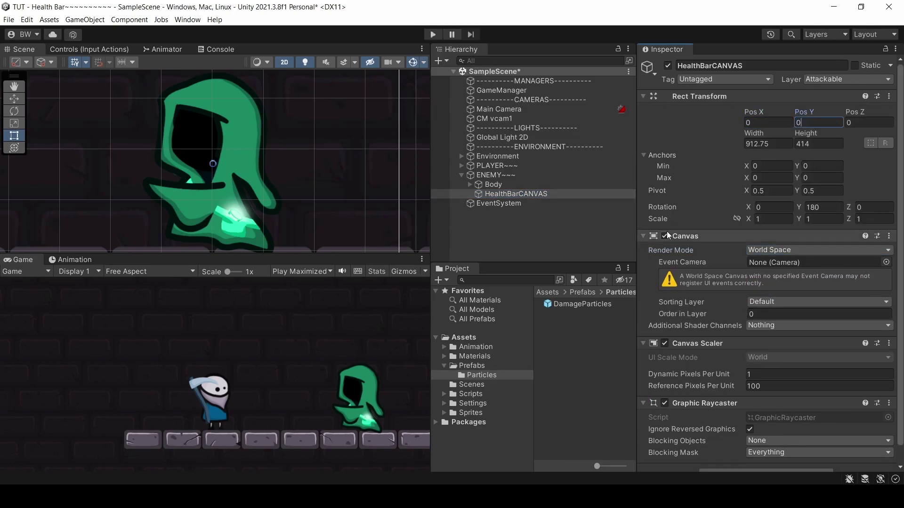
Set the X and Y scale of HealthBarCANVAS to 0.002
{"action": "left_click", "coordinate": [766, 220]}
{"action": "type", "text": ".002"}
{"action": "key", "text": "Tab"}
{"action": "type", "text": ".002"}
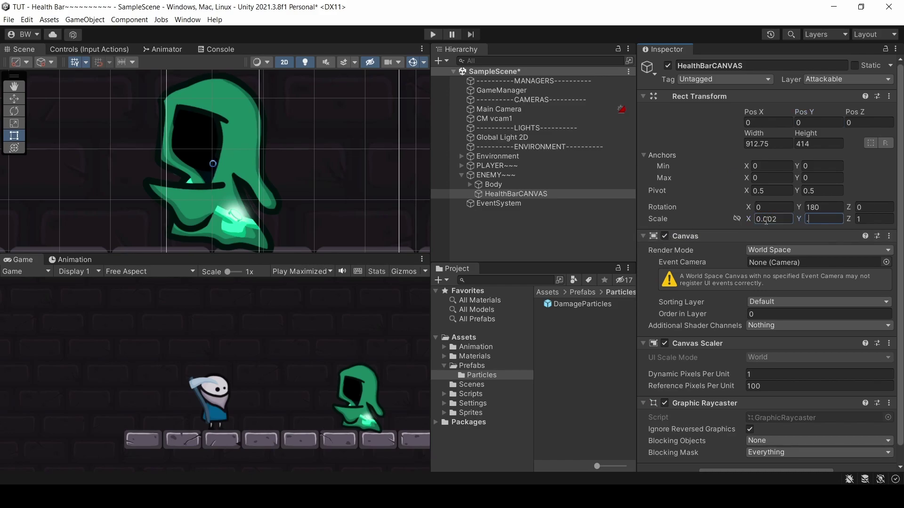
Size HealthBarCANVAS to 1500 wide by 275 high and raise it above the enemy's head to Pos Y 2.5
{"action": "left_click_drag", "start_coordinate": [207, 184], "coordinate": [186, 183]}
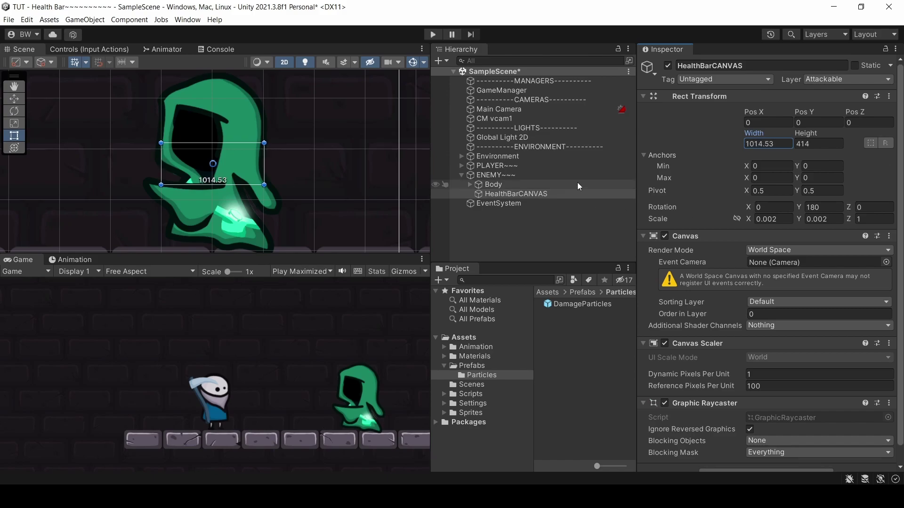
{"action": "type", "text": "1500"}
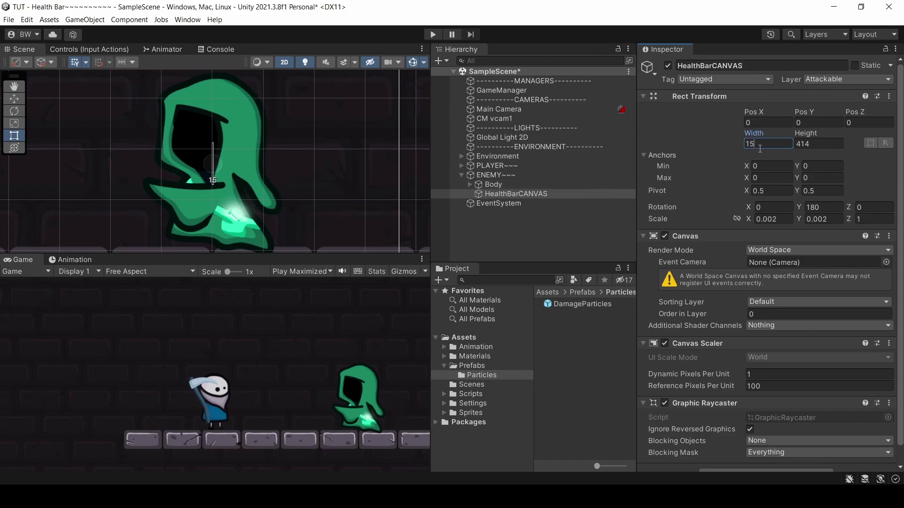
{"action": "left_click", "coordinate": [810, 144]}
{"action": "type", "text": "275"}
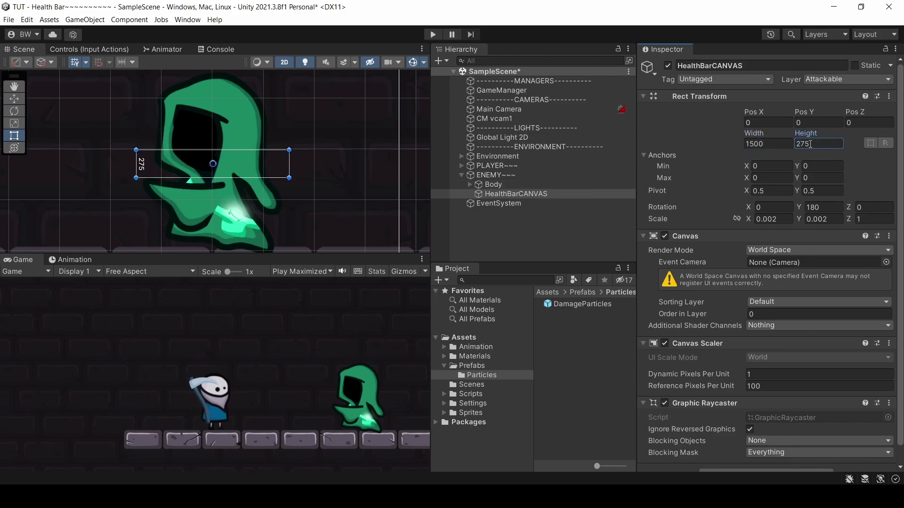
{"action": "left_click_drag", "start_coordinate": [806, 112], "coordinate": [846, 104]}
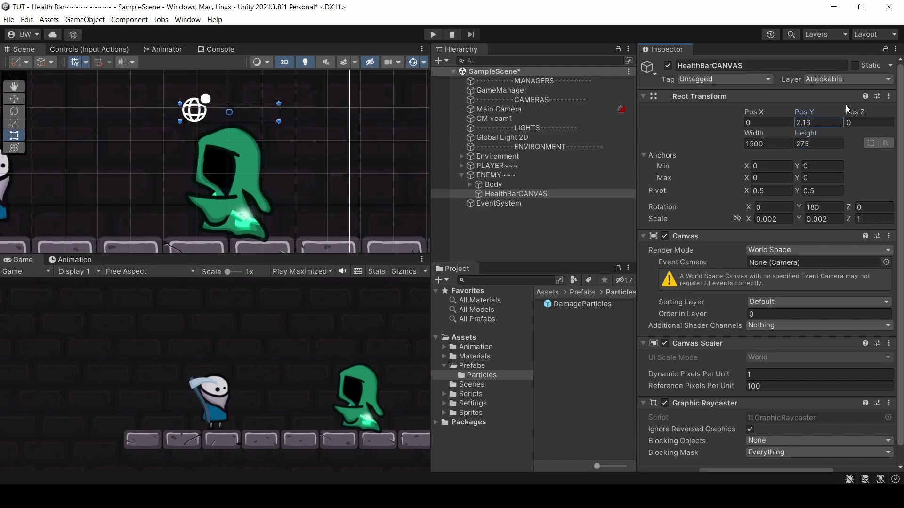
Add a UI Image as a child of HealthBarCANVAS and name it HealthBarImage
{"action": "right_click", "coordinate": [501, 197]}
{"action": "mouse_move", "coordinate": [541, 327]}
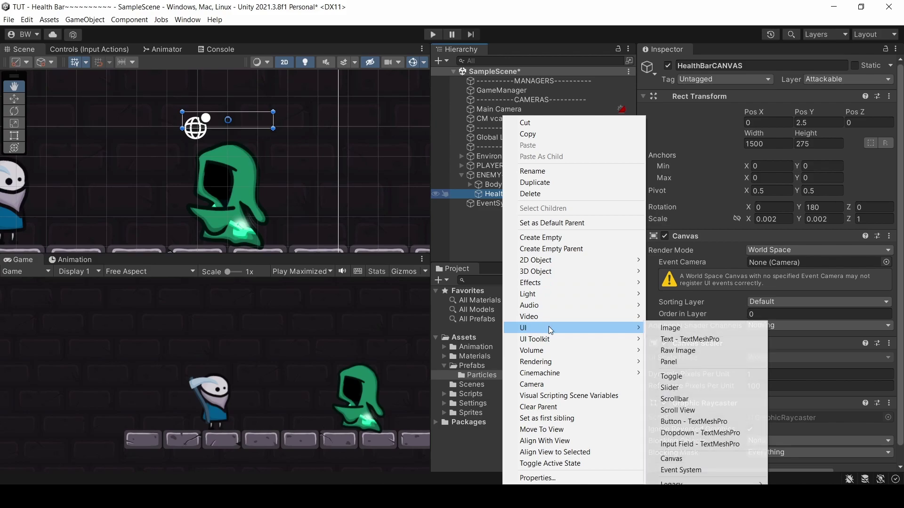
{"action": "left_click", "coordinate": [667, 329]}
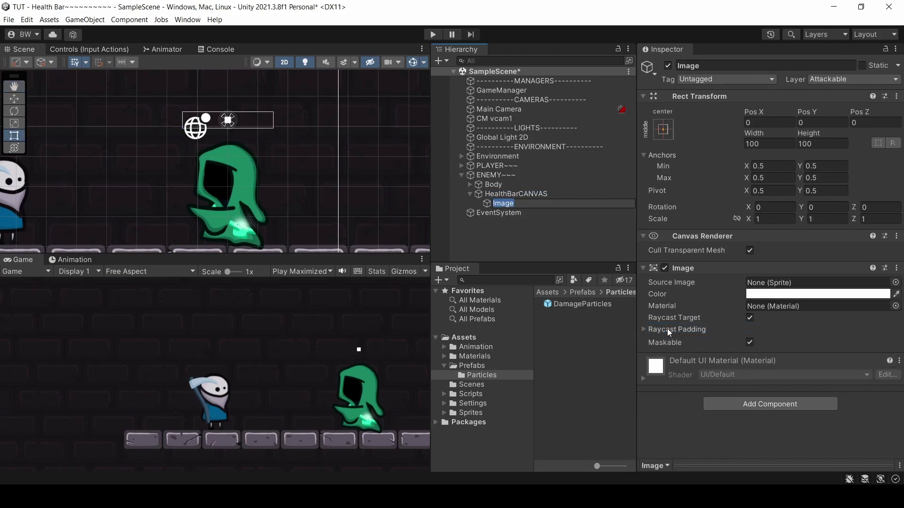
{"action": "type", "text": "HealthBarImage"}
{"action": "key", "text": "Return"}
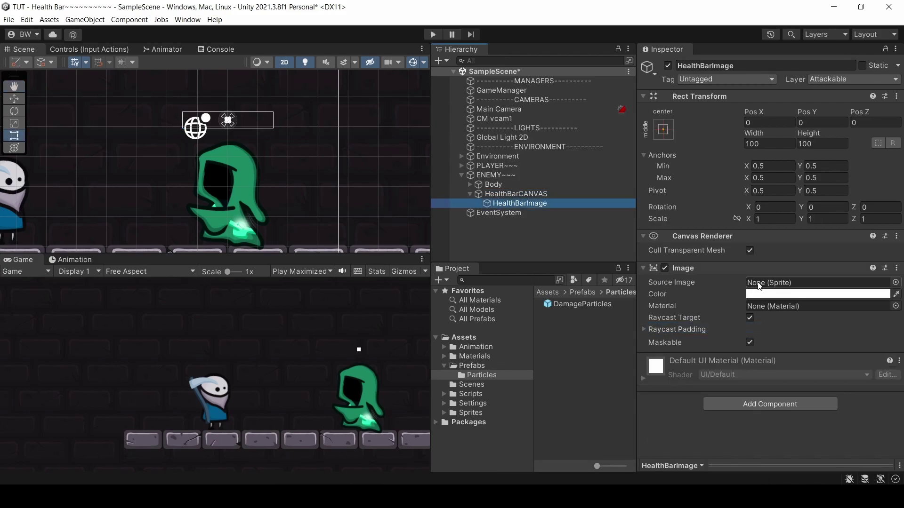
Assign the Square sprite as HealthBarImage's source image and stretch the image both ways to fill the whole canvas
{"action": "left_click", "coordinate": [895, 283]}
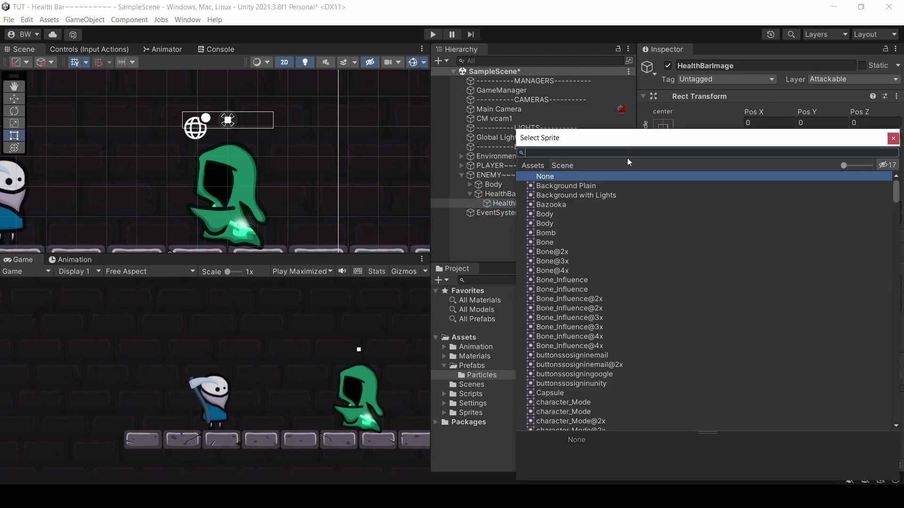
{"action": "type", "text": "square"}
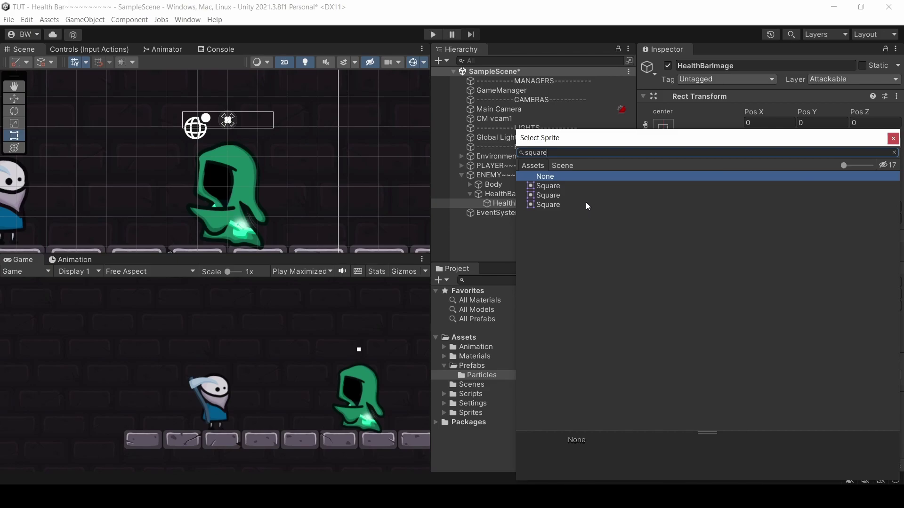
{"action": "key", "text": "Down"}
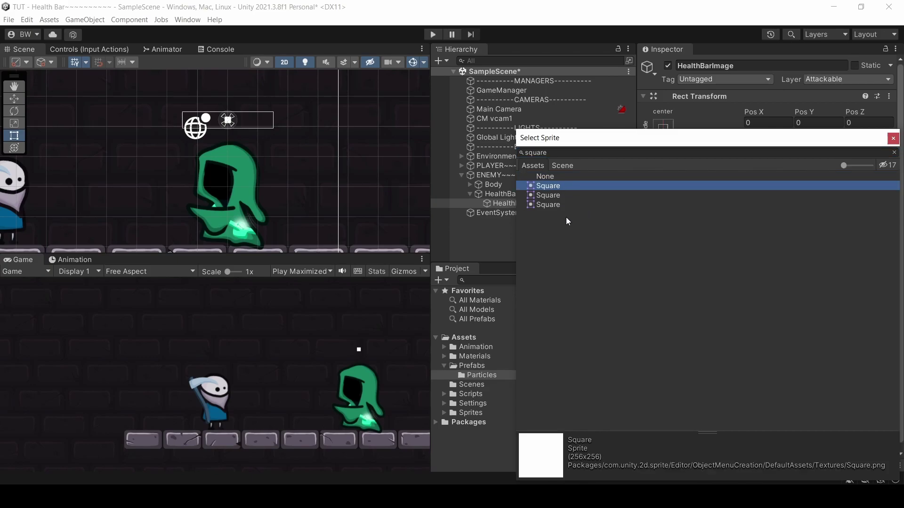
{"action": "double_click", "coordinate": [552, 187]}
{"action": "left_click", "coordinate": [663, 133]}
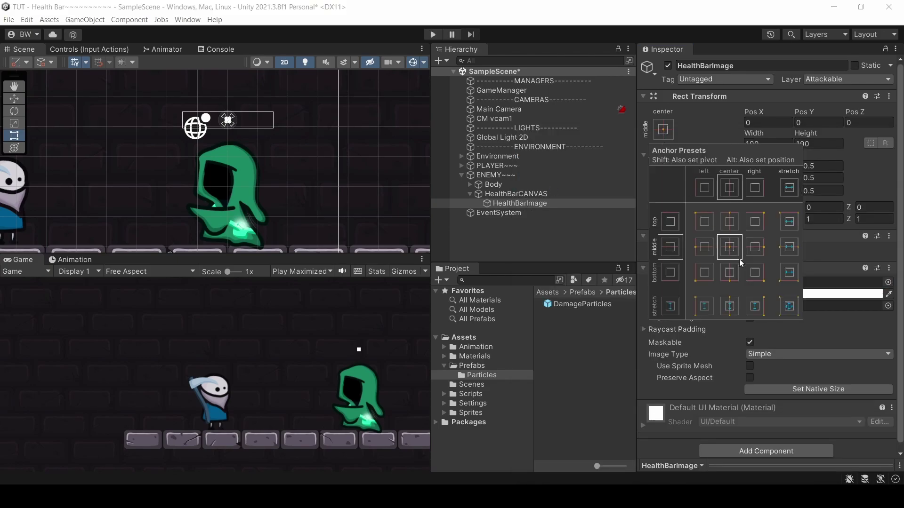
{"action": "left_click", "coordinate": [793, 312]}
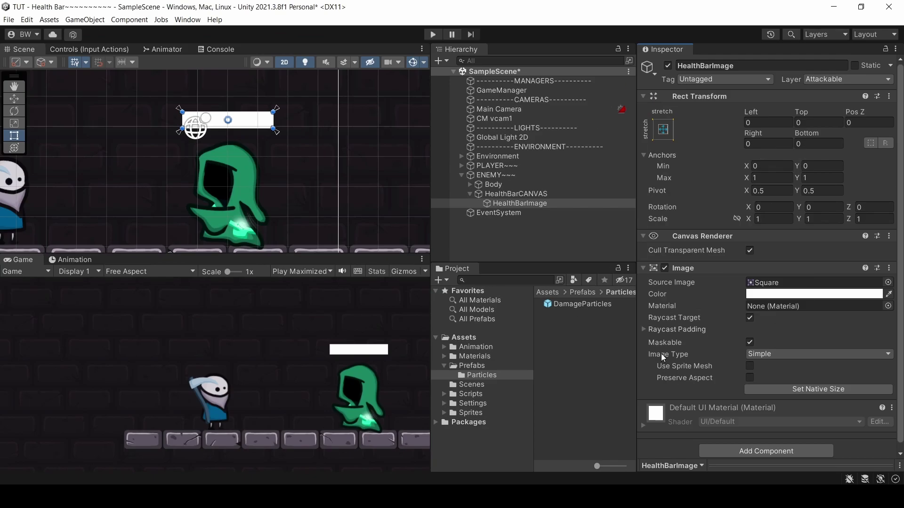
Set HealthBarImage's image type to Filled with the Horizontal fill method and Left fill origin
{"action": "left_click", "coordinate": [757, 358]}
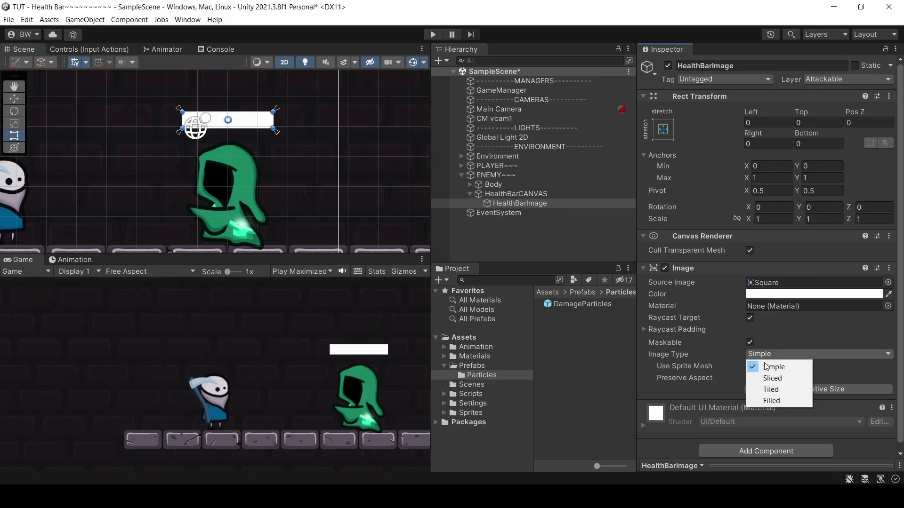
{"action": "left_click", "coordinate": [773, 402]}
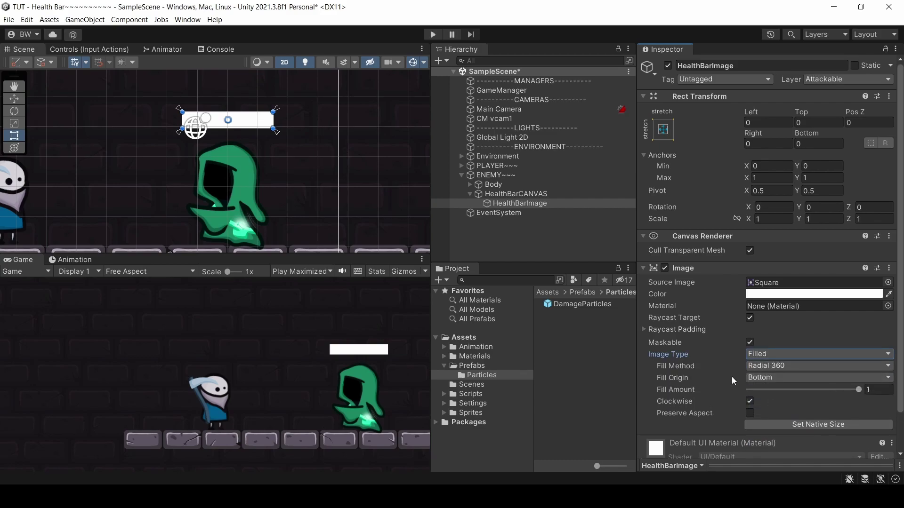
{"action": "mouse_move", "coordinate": [858, 390]}
{"action": "left_mouse_down"}
{"action": "mouse_move", "coordinate": [772, 389]}
{"action": "mouse_move", "coordinate": [858, 389]}
{"action": "mouse_move", "coordinate": [796, 375]}
{"action": "mouse_move", "coordinate": [807, 366]}
{"action": "mouse_move", "coordinate": [799, 365]}
{"action": "mouse_move", "coordinate": [885, 369]}
{"action": "left_mouse_up"}
{"action": "left_click", "coordinate": [781, 366]}
{"action": "left_click", "coordinate": [765, 378]}
{"action": "scroll", "coordinate": [885, 369], "scroll_direction": "down", "scroll_amount": 2}
Create a C# script named HealthBar in the Scripts folder and attach it to HealthBarImage
{"action": "left_click", "coordinate": [470, 394]}
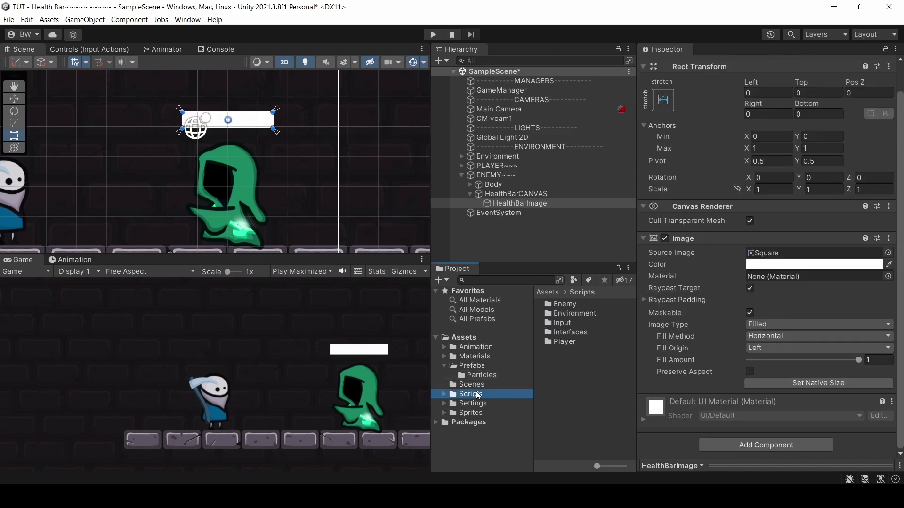
{"action": "right_click", "coordinate": [621, 371]}
{"action": "mouse_move", "coordinate": [617, 118]}
{"action": "left_click", "coordinate": [542, 31]}
{"action": "type", "text": "HealthBar"}
{"action": "key", "text": "Return"}
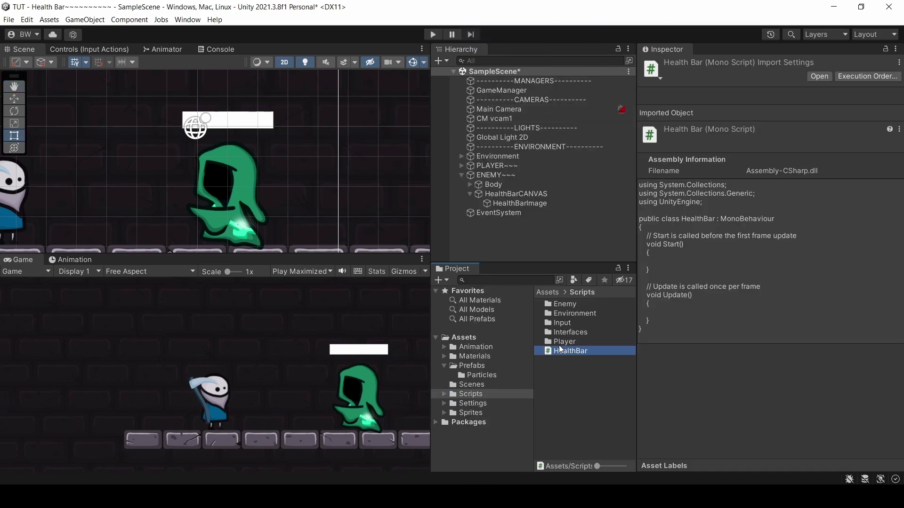
{"action": "mouse_move", "coordinate": [561, 352]}
{"action": "left_mouse_down"}
{"action": "mouse_move", "coordinate": [525, 282]}
{"action": "mouse_move", "coordinate": [509, 202]}
{"action": "left_mouse_up"}
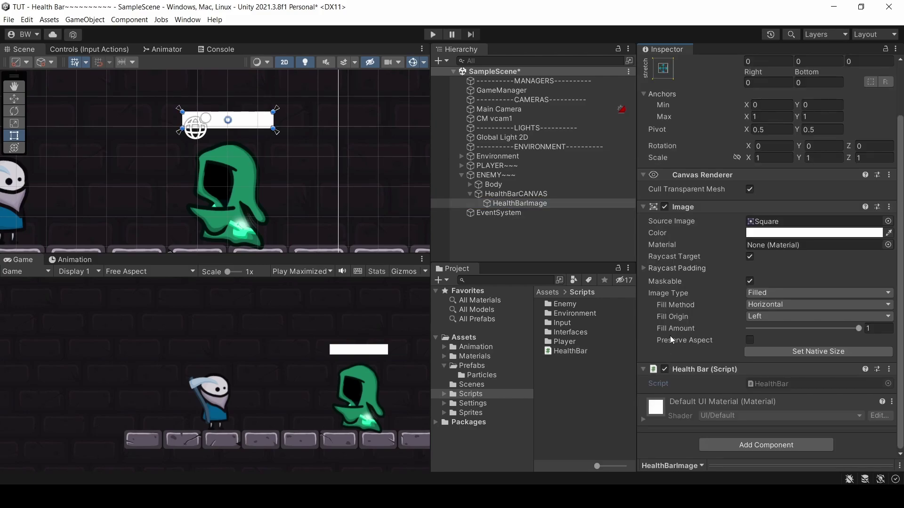
{"action": "mouse_move", "coordinate": [857, 328]}
{"action": "left_mouse_down"}
{"action": "mouse_move", "coordinate": [777, 328]}
{"action": "mouse_move", "coordinate": [857, 328]}
{"action": "left_mouse_up"}
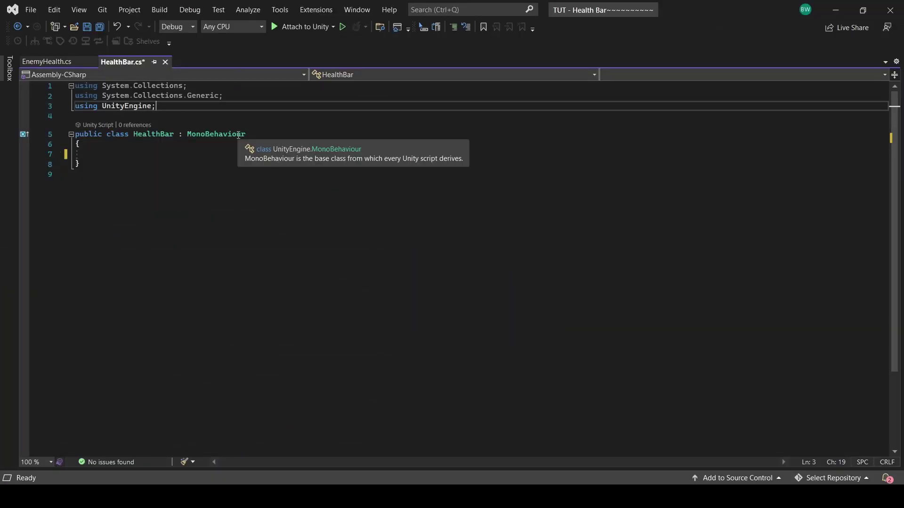
In Visual Studio, add the directive "using UnityEngine.UI;" below the other using lines in HealthBar.cs and save the file
{"action": "left_click", "coordinate": [239, 106]}
{"action": "key", "text": "Return"}
{"action": "type", "text": "using "}
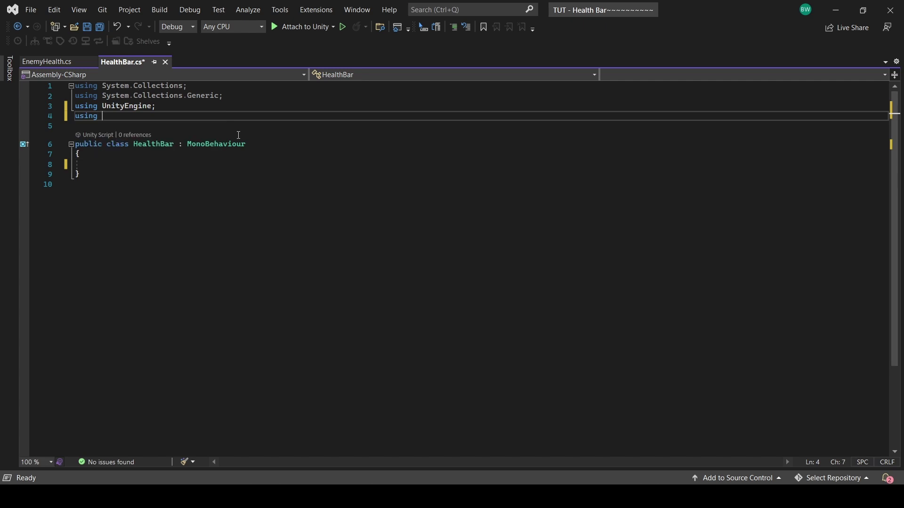
{"action": "type", "text": "UnityE"}
{"action": "key", "text": "Tab"}
{"action": "type", "text": "."}
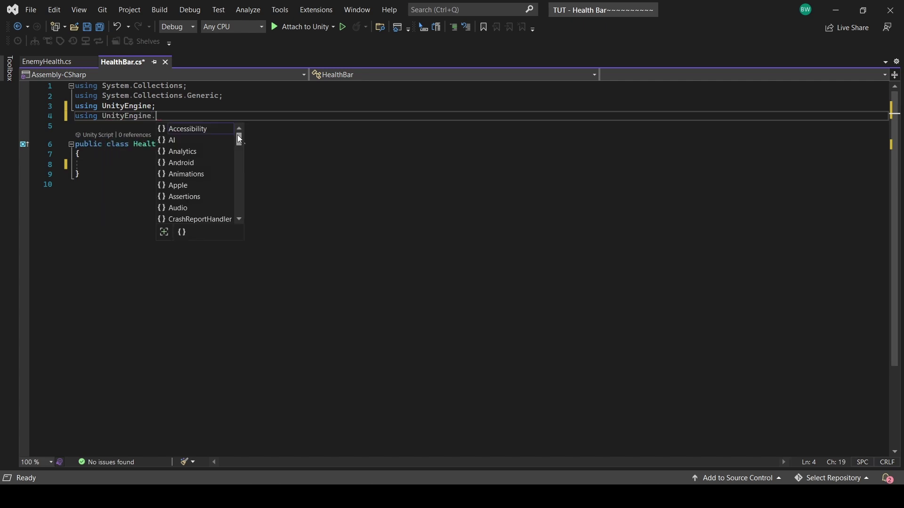
{"action": "type", "text": "UI;"}
{"action": "key", "text": "ctrl+s"}
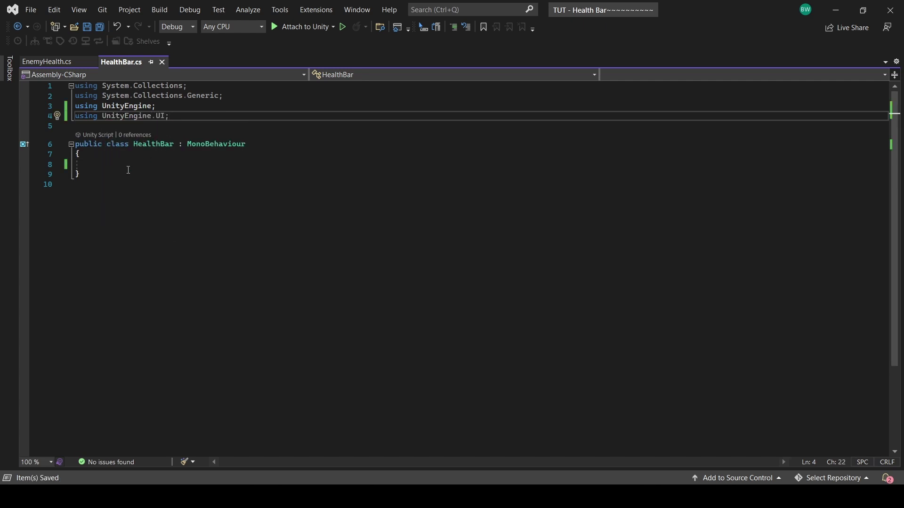
Declare the field "private Image _image;" inside the HealthBar class
{"action": "left_click", "coordinate": [129, 170]}
{"action": "key", "text": "Up"}
{"action": "type", "text": "private "}
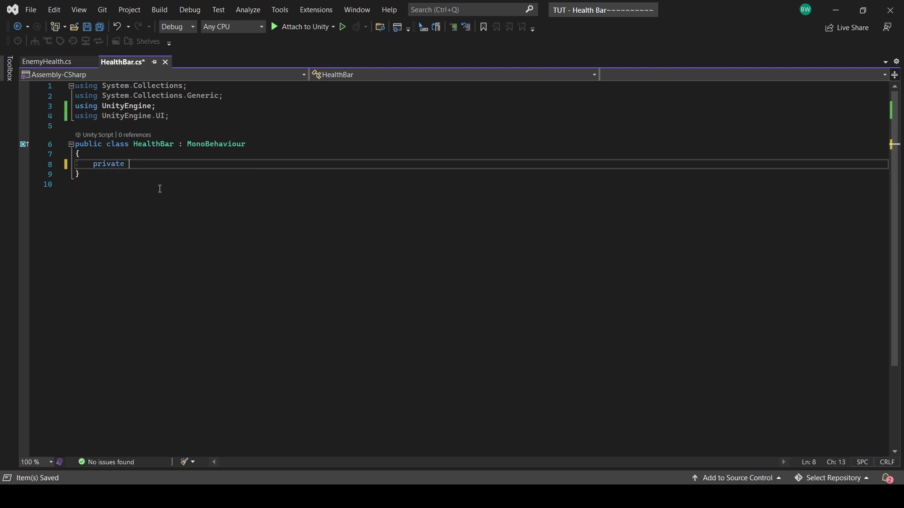
{"action": "type", "text": "Image _image"}
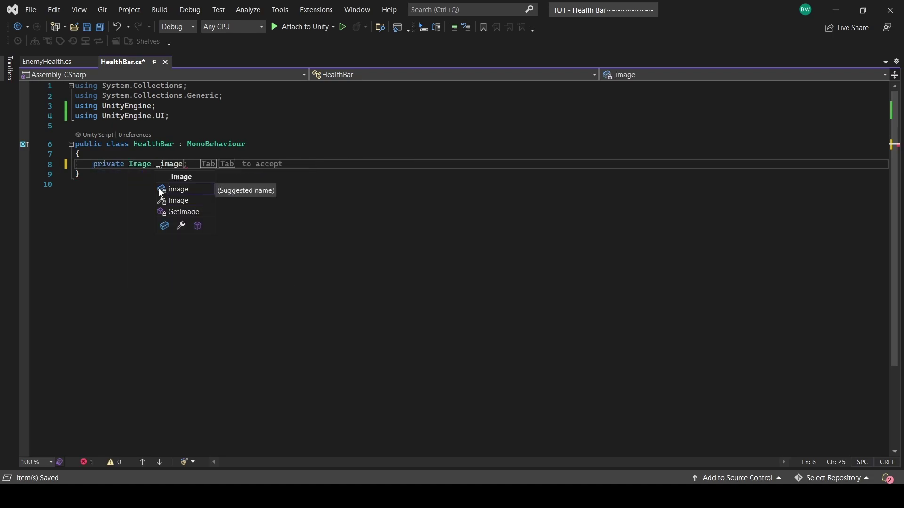
{"action": "type", "text": ";"}
Add a private Start method that assigns "_image = GetComponent<Image>();" and save the script
{"action": "key", "text": "Return"}
{"action": "key", "text": "Return"}
{"action": "type", "text": "Star"}
{"action": "key", "text": "Tab"}
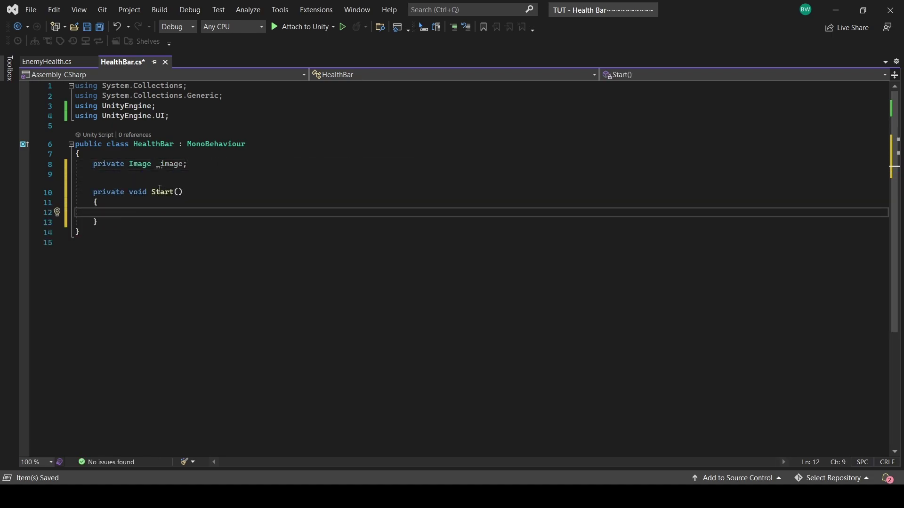
{"action": "type", "text": "_image"}
{"action": "key", "text": "Tab"}
{"action": "key", "text": "ctrl+s"}
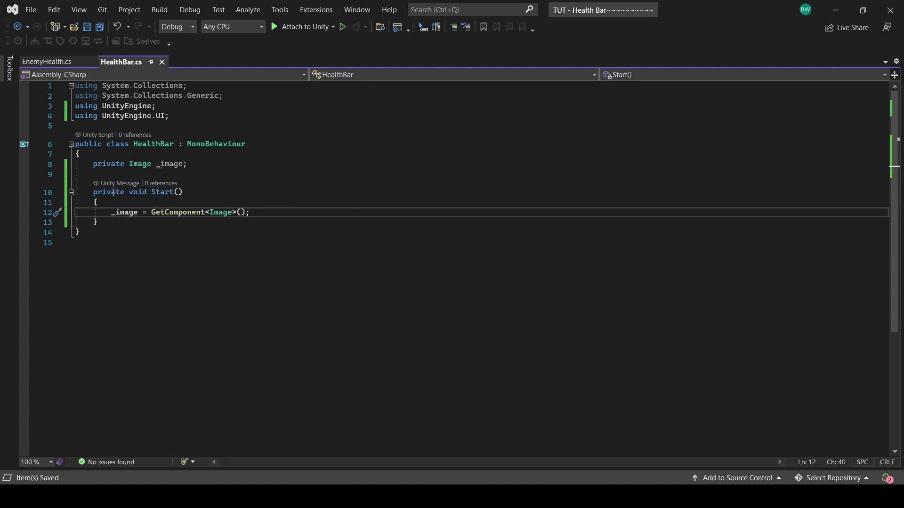
Below the Start method in HealthBar.cs, add a public void method "UpdateHealthBar(float maxHealth, float currentHealth)"
{"action": "left_click", "coordinate": [105, 225]}
{"action": "key", "text": "Return"}
{"action": "key", "text": "Return"}
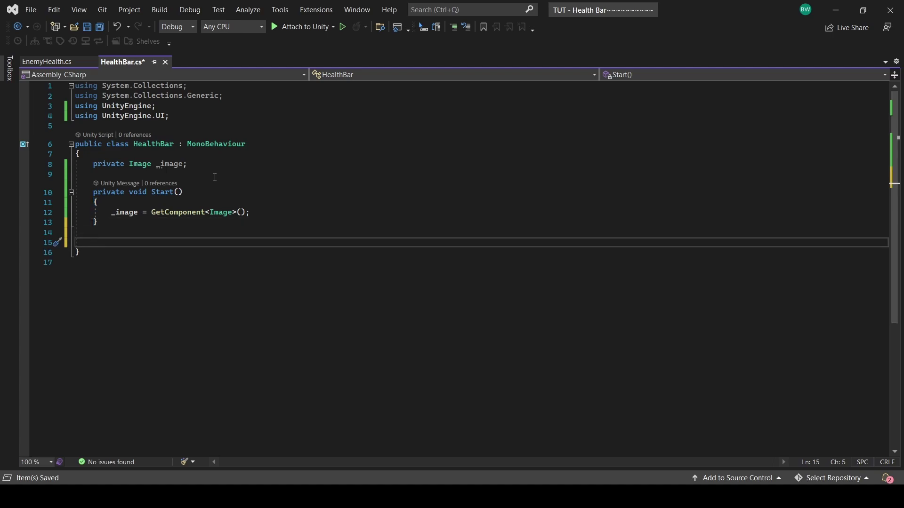
{"action": "type", "text": "public void "}
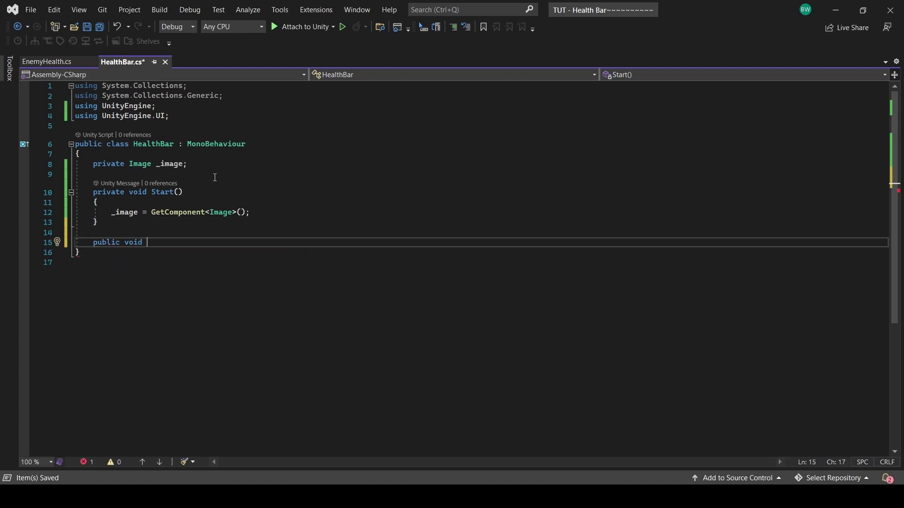
{"action": "type", "text": "UpdateHealthBar("}
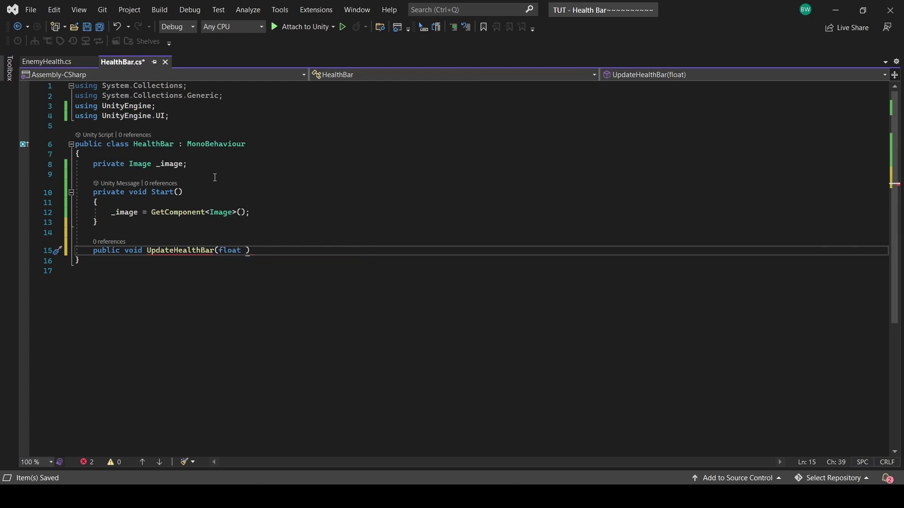
{"action": "type", "text": "float maxHealth  float c"}
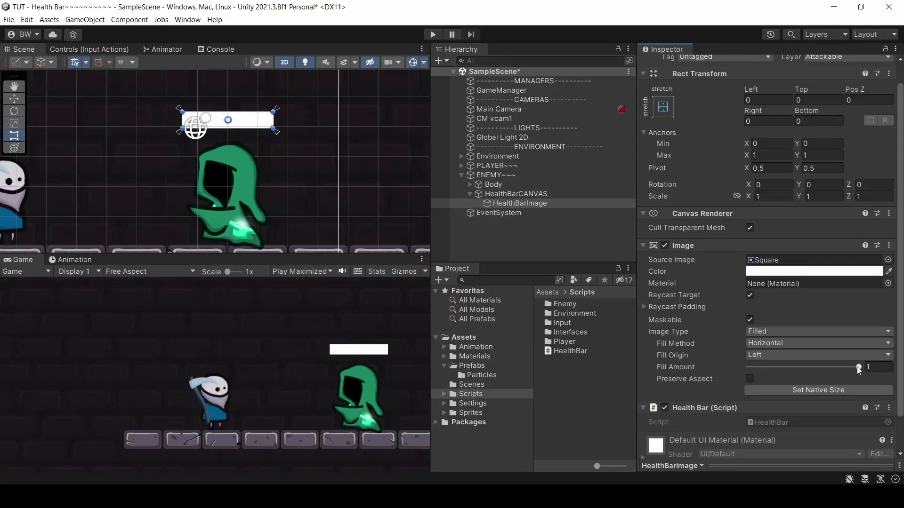
In the body of UpdateHealthBar, add the statement "_image.fillAmount = currentHealth / maxHealth;"
{"action": "mouse_move", "coordinate": [868, 369]}
{"action": "left_mouse_down"}
{"action": "mouse_move", "coordinate": [716, 368]}
{"action": "mouse_move", "coordinate": [852, 372]}
{"action": "left_mouse_up"}
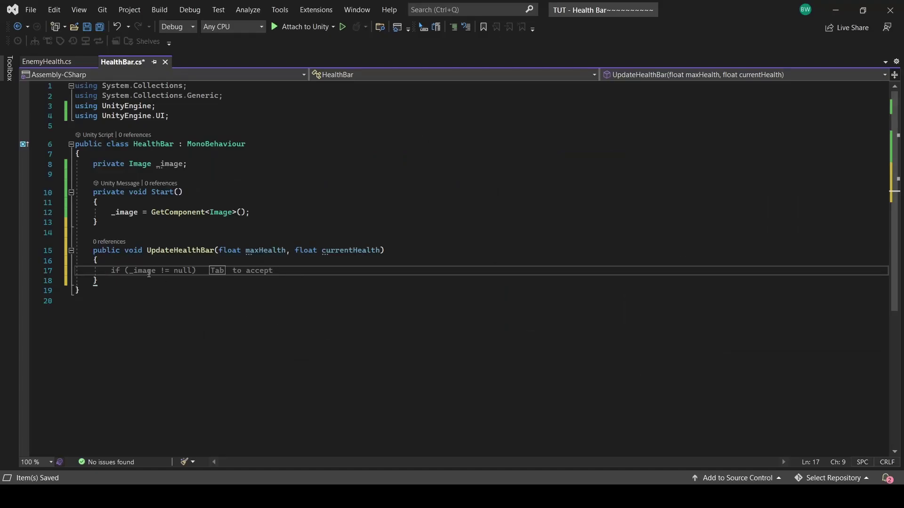
{"action": "type", "text": "_image.fill"}
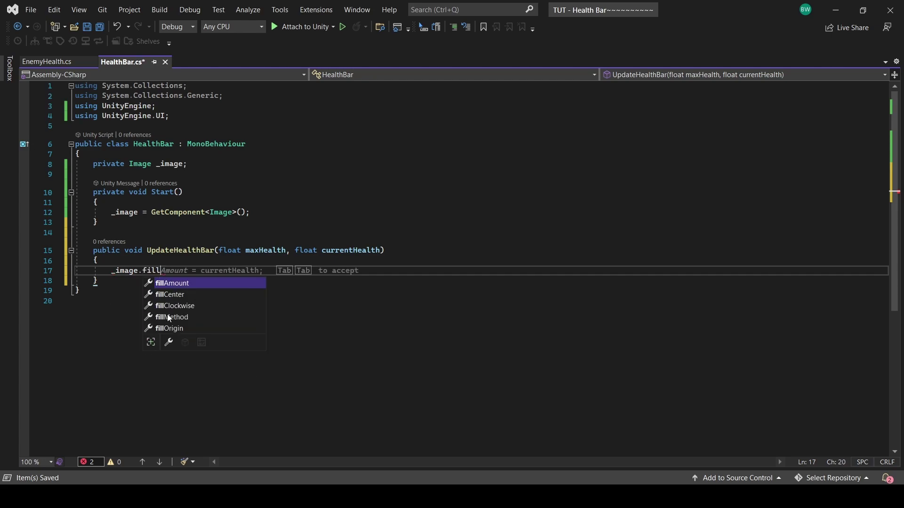
{"action": "type", "text": "Amount = currentHealth / maxHealth"}
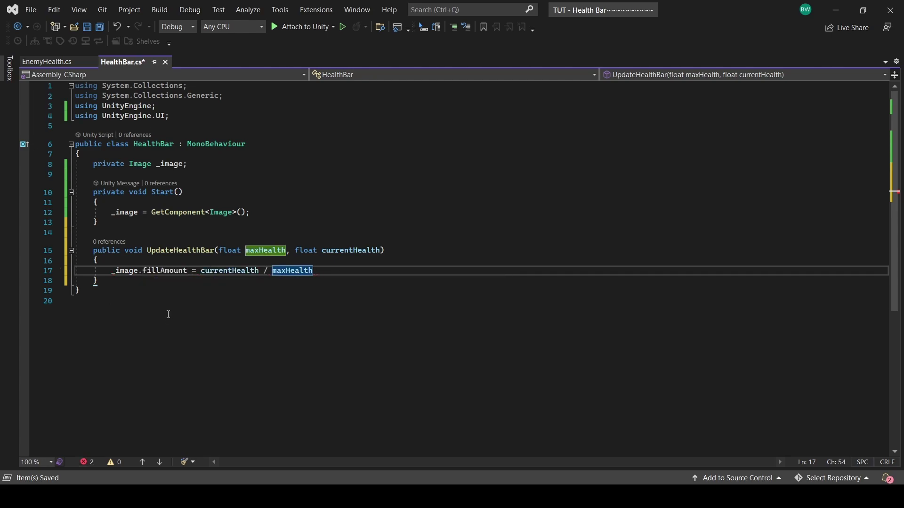
{"action": "type", "text": ";"}
{"action": "left_click_drag", "start_coordinate": [201, 271], "coordinate": [316, 272]}
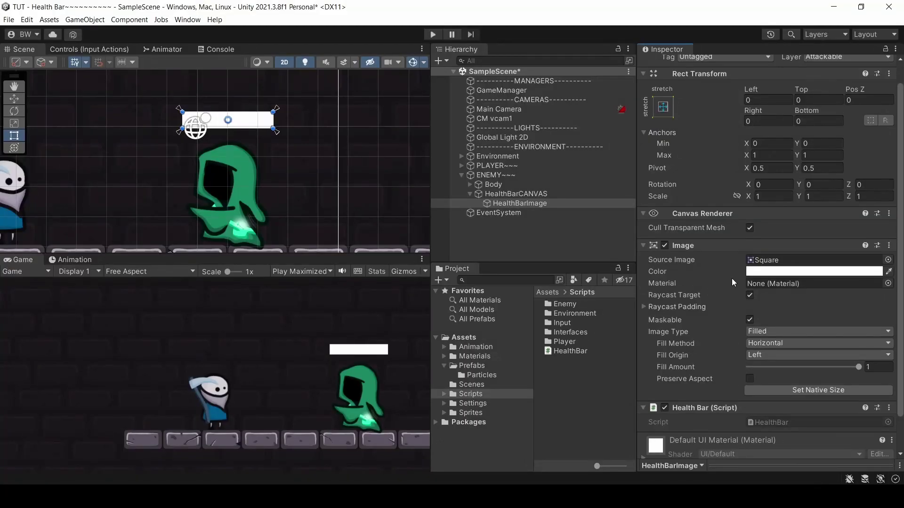
Switch to Unity and set the HealthBarImage's Image color to red
{"action": "left_click", "coordinate": [752, 272]}
{"action": "left_click_drag", "start_coordinate": [821, 298], "coordinate": [856, 277]}
{"action": "left_click", "coordinate": [888, 208]}
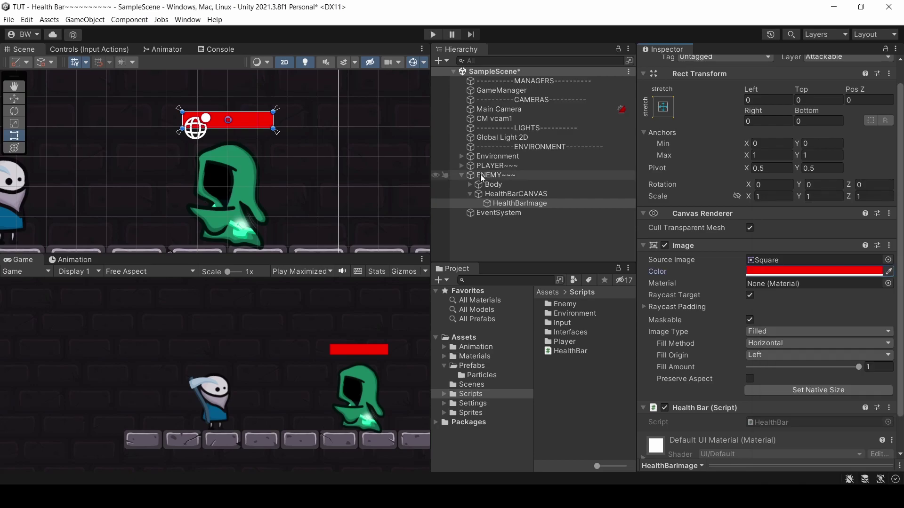
Open the EnemyHealth script from the ENEMY~~~ object and add the comment "//update health bar" below the SpawnParticles call in Damage
{"action": "left_click", "coordinate": [482, 175]}
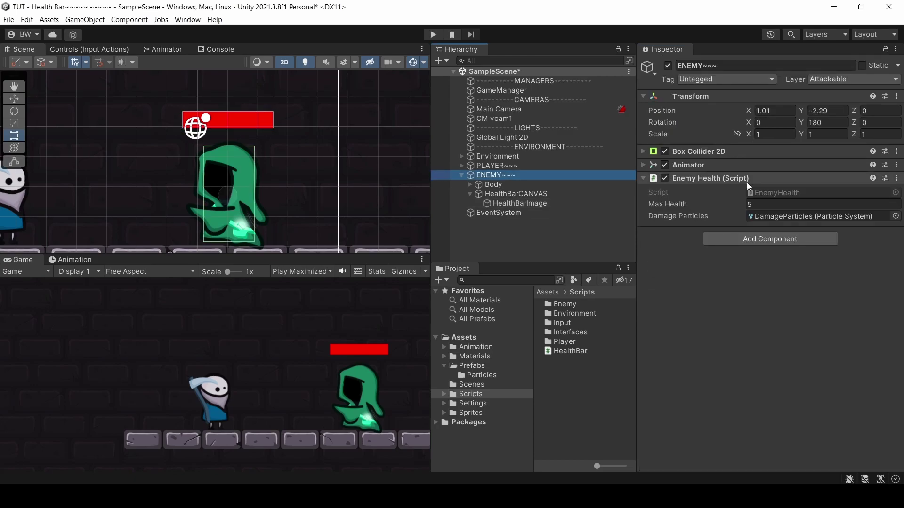
{"action": "double_click", "coordinate": [767, 193]}
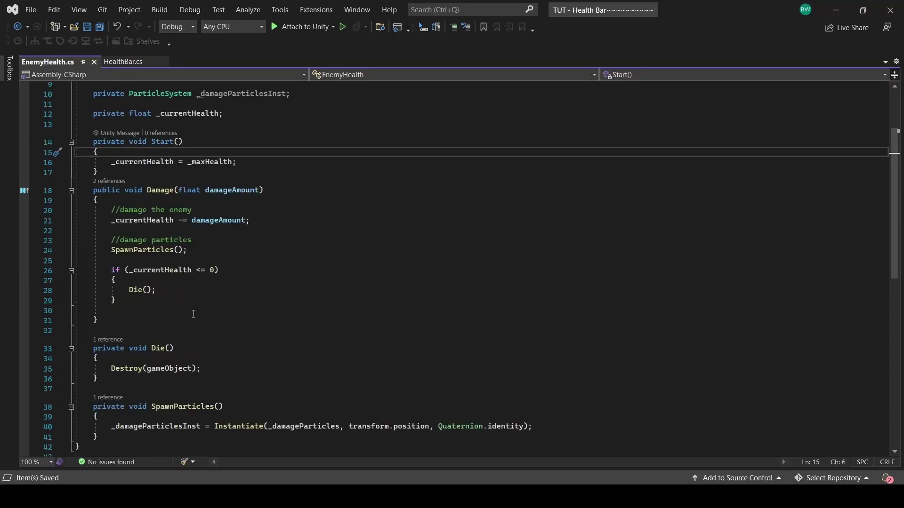
{"action": "left_click", "coordinate": [198, 249]}
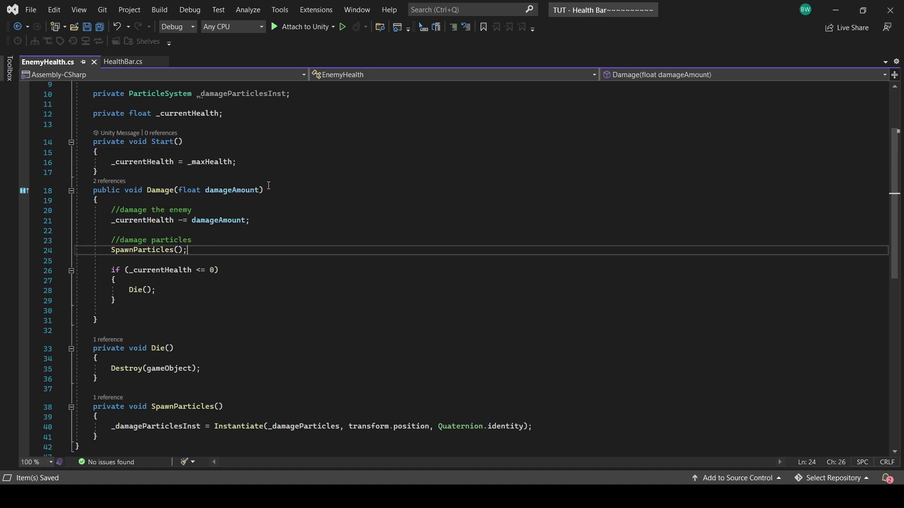
{"action": "key", "text": "Return"}
{"action": "key", "text": "Return"}
{"action": "type", "text": "//update health bar"}
Declare the field "private HealthBar _healthBar;" below _currentHealth in the EnemyHealth class
{"action": "scroll", "coordinate": [269, 185], "scroll_direction": "up", "scroll_amount": 3}
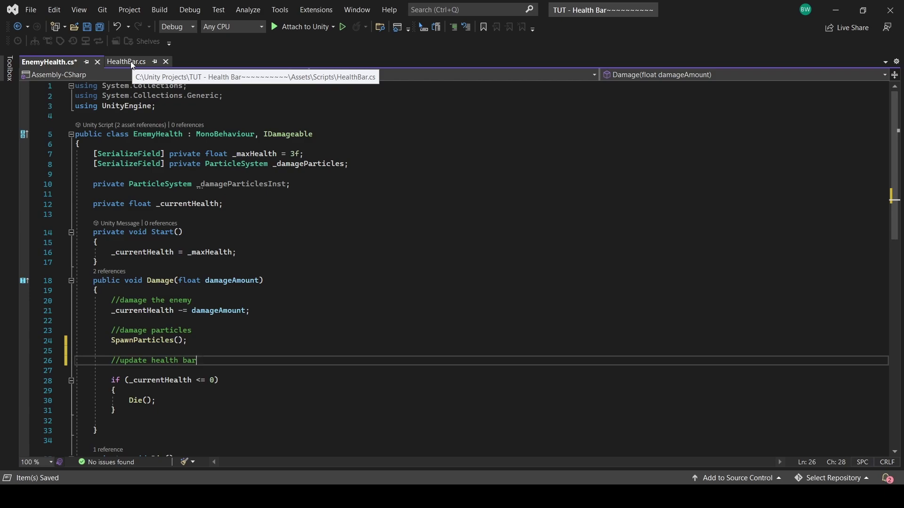
{"action": "left_click", "coordinate": [288, 204]}
{"action": "key", "text": "Return"}
{"action": "key", "text": "Return"}
{"action": "type", "text": "private H"}
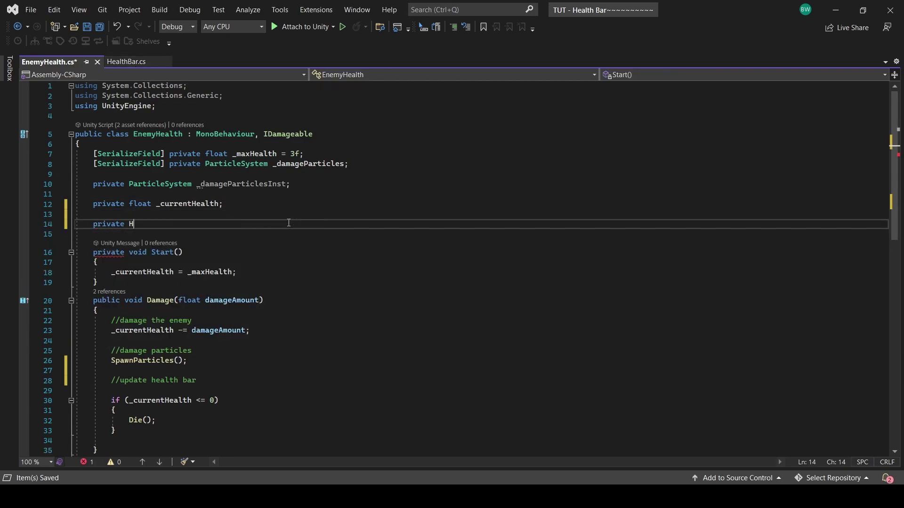
{"action": "type", "text": "ealthBar _healthBar;"}
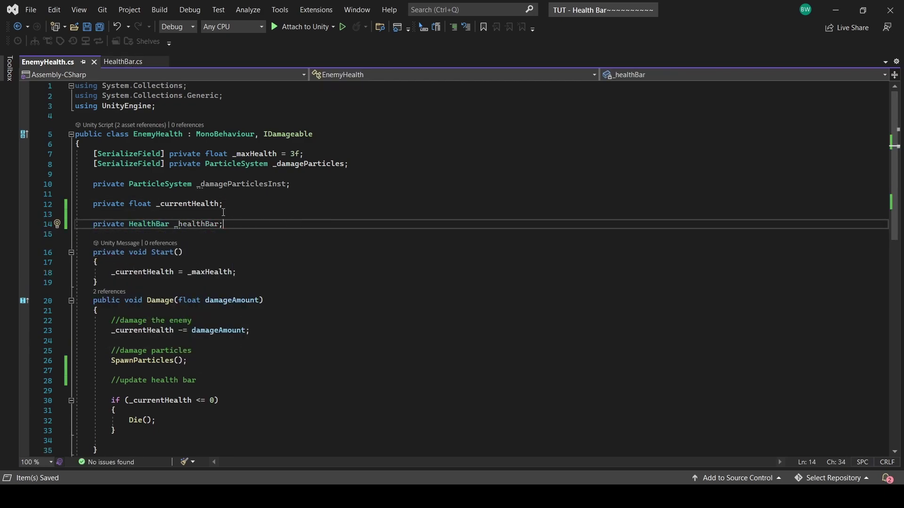
In EnemyHealth's Start method, assign "_healthBar = GetComponentInChildren<HealthBar>();" and save the script
{"action": "left_click", "coordinate": [267, 271]}
{"action": "key", "text": "Return"}
{"action": "key", "text": "Return"}
{"action": "type", "text": "_healthBar"}
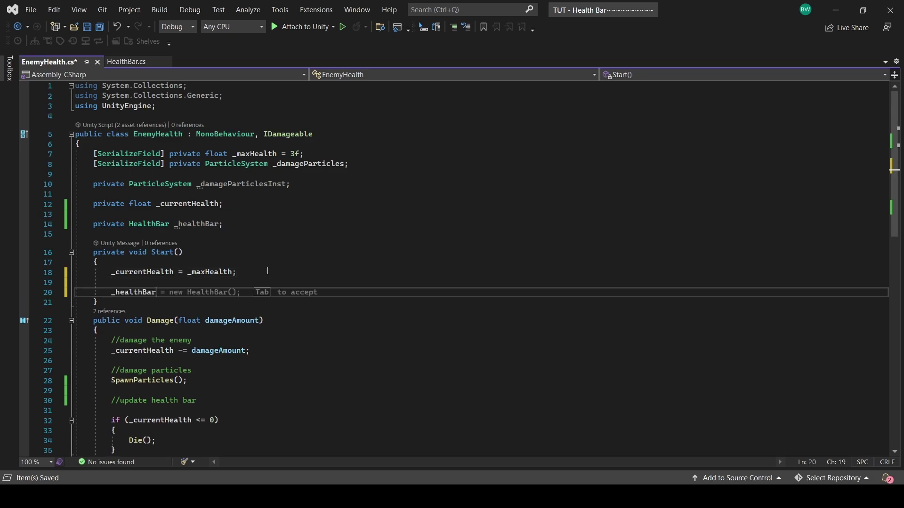
{"action": "type", "text": " = Get"}
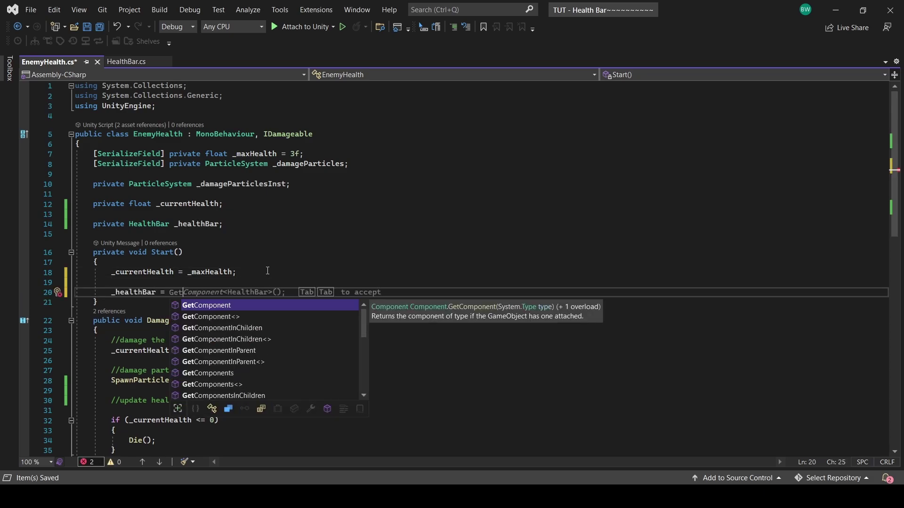
{"action": "key", "text": "Down"}
{"action": "key", "text": "Down"}
{"action": "key", "text": "Tab"}
{"action": "key", "text": "Tab"}
{"action": "key", "text": "ctrl+s"}
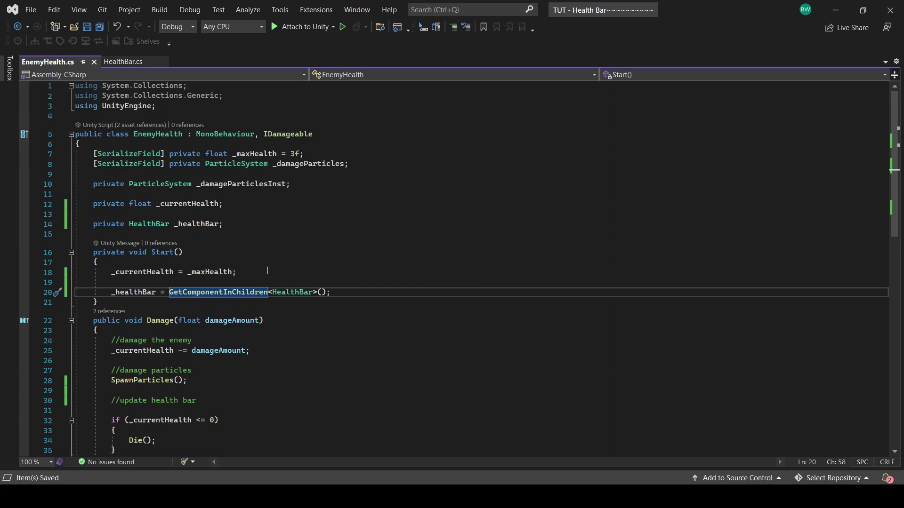
Switch to Unity and inspect HealthBarImage, its parent HealthBarCANVAS and the ENEMY~~~ object that holds them
{"action": "double_click", "coordinate": [209, 292]}
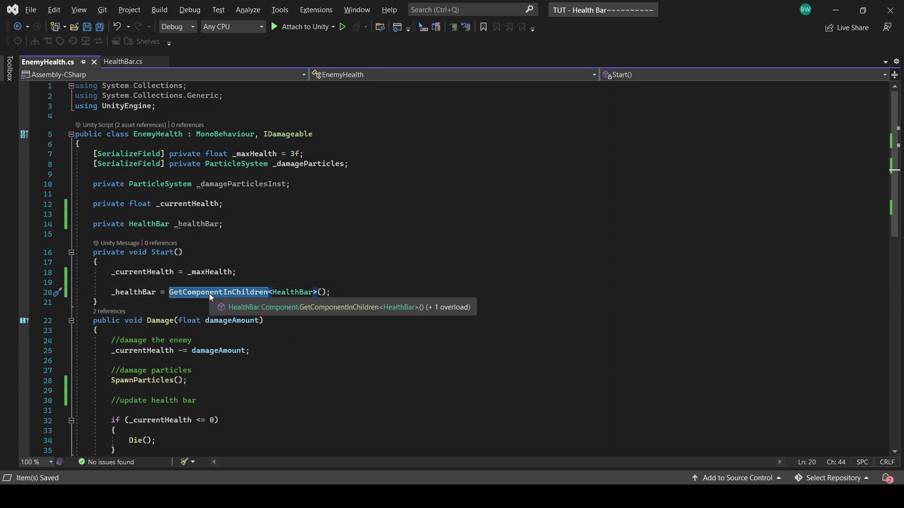
{"action": "key", "text": "alt+Tab"}
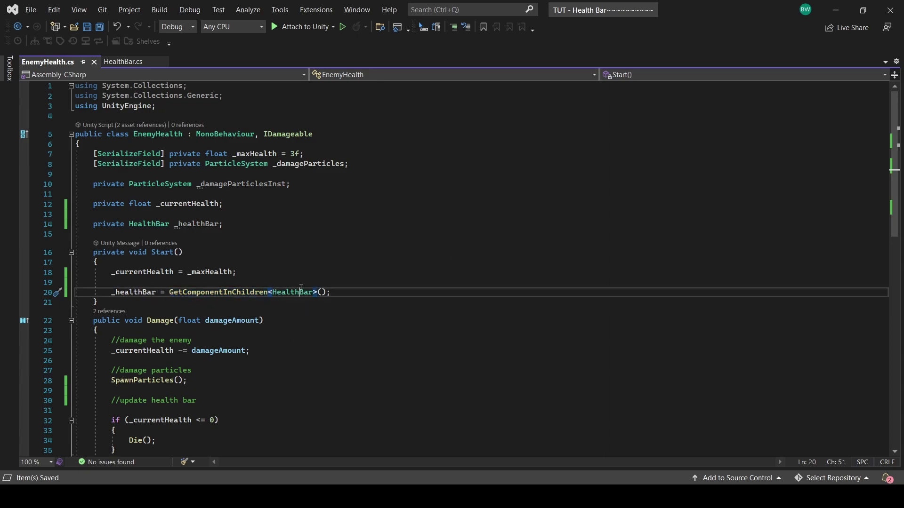
{"action": "left_click", "coordinate": [522, 203]}
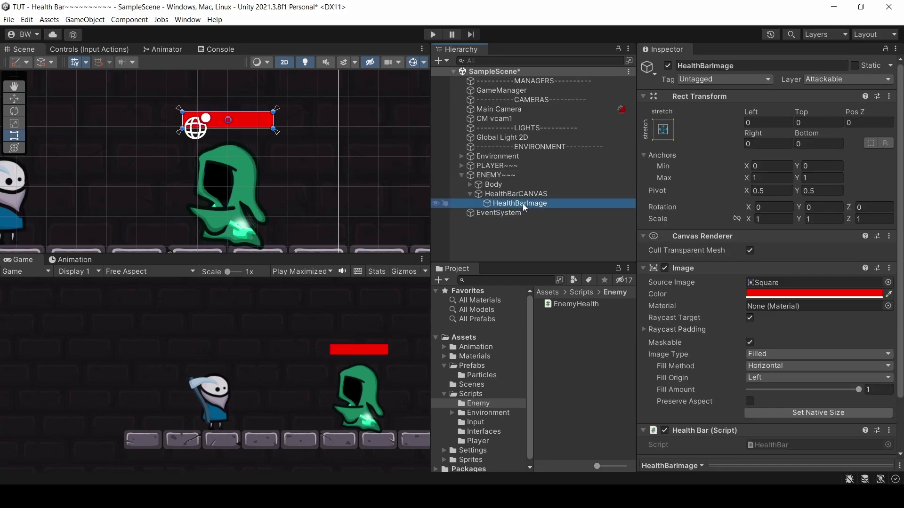
{"action": "left_click", "coordinate": [512, 194]}
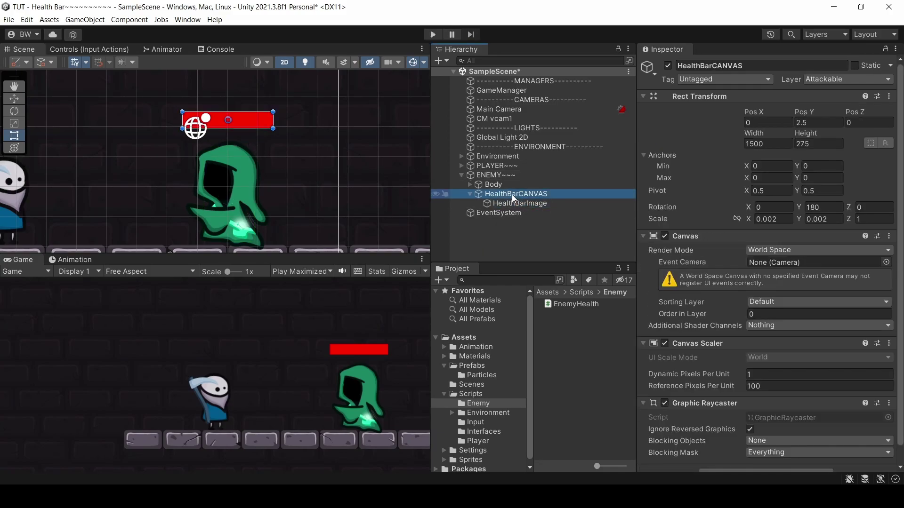
{"action": "left_click", "coordinate": [483, 174]}
Return to Visual Studio and call "_healthBar.UpdateHealthBar(_maxHealth, _currentHealth);" below the "//update health bar" comment in Damage
{"action": "key", "text": "alt+Tab"}
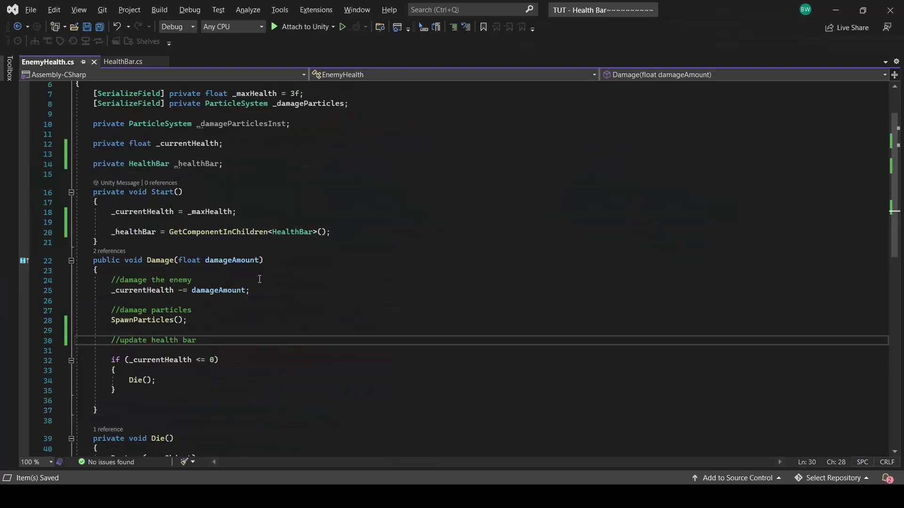
{"action": "key", "text": "Return"}
{"action": "type", "text": "_healthBar"}
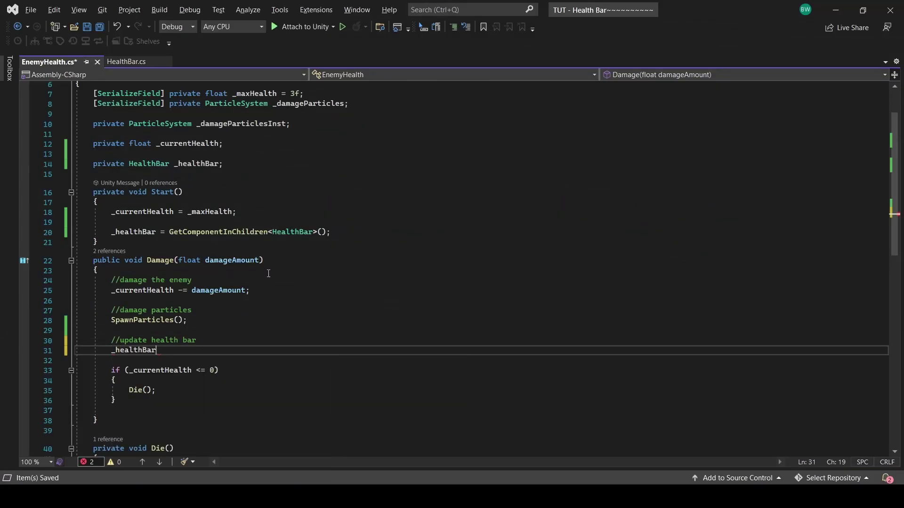
{"action": "type", "text": ".UpdateHealthBar"}
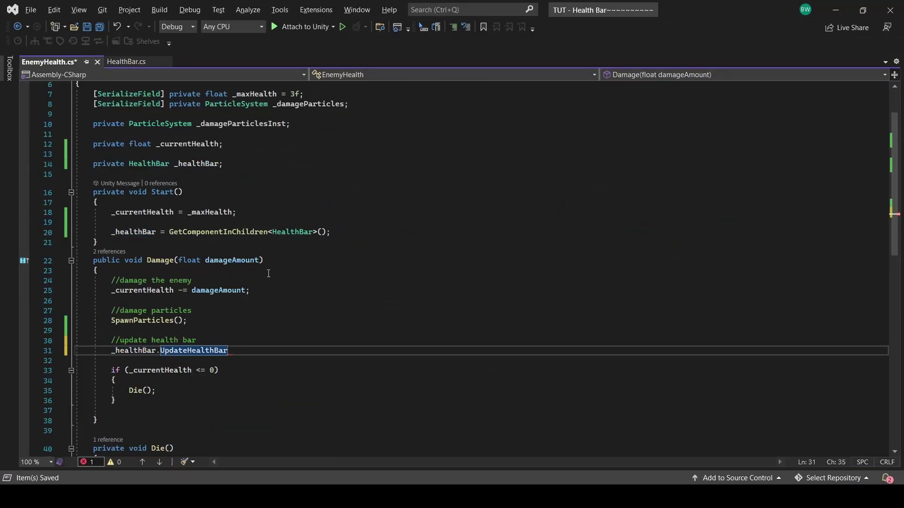
{"action": "type", "text": "("}
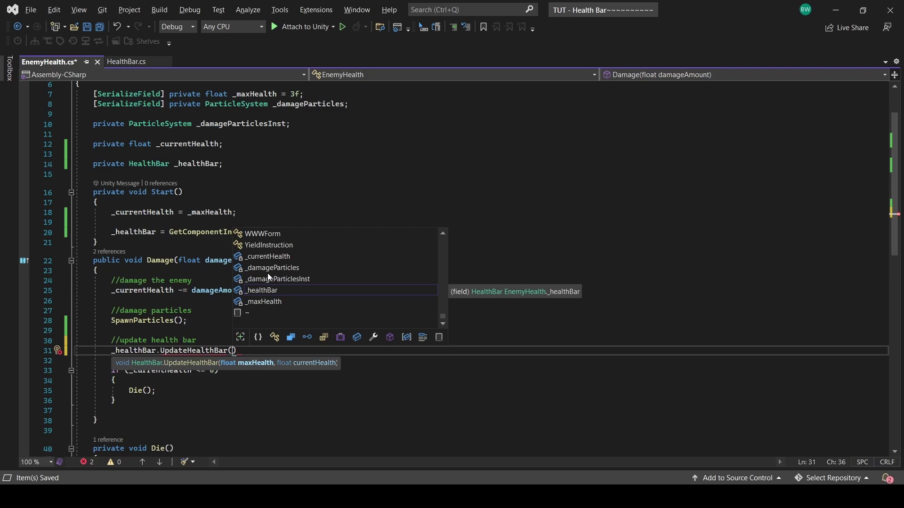
{"action": "type", "text": "_maxHealth, "}
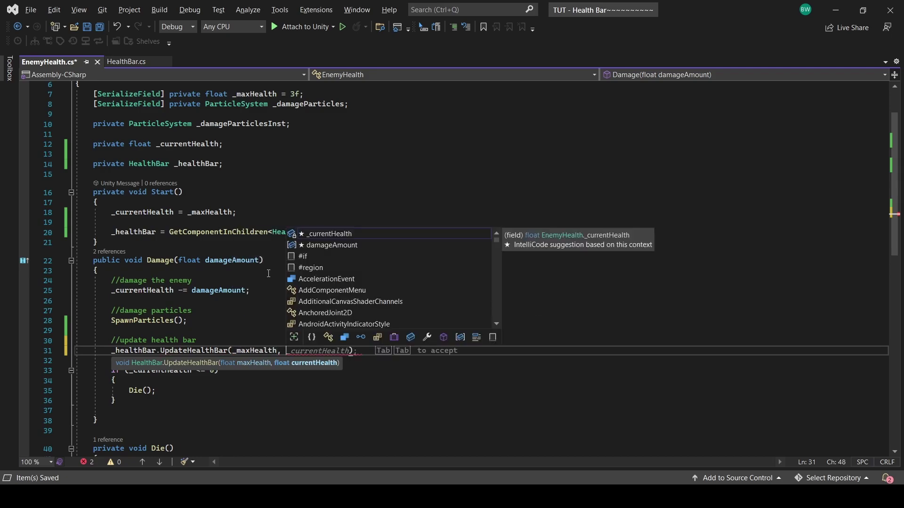
{"action": "type", "text": "_currentHealth)"}
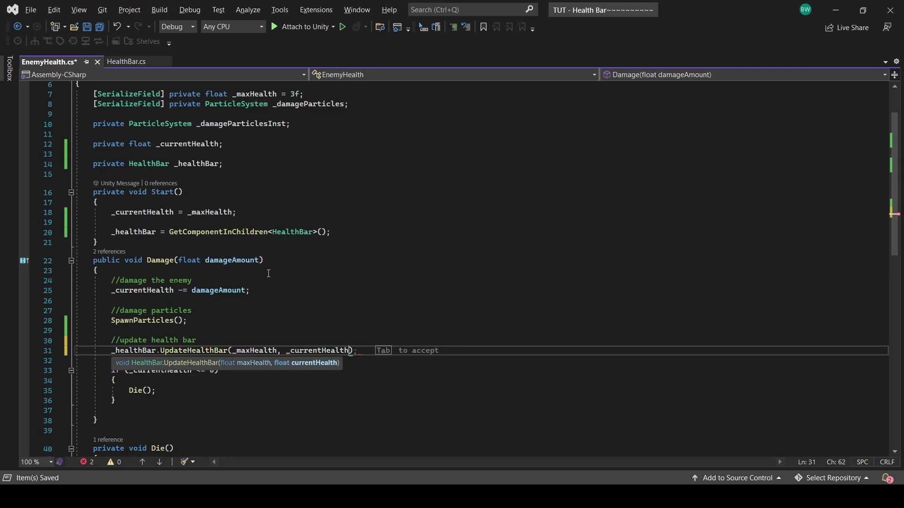
{"action": "type", "text": ";"}
{"action": "key", "text": "ctrl+minus"}
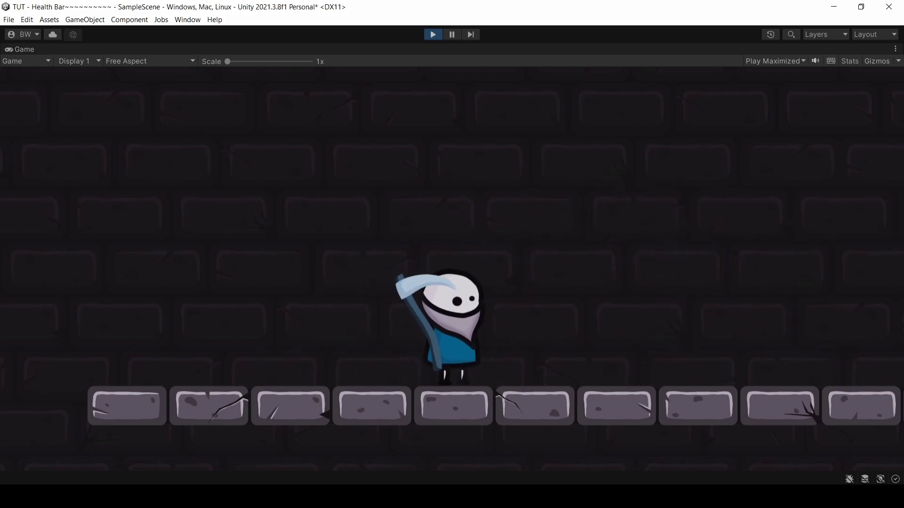
Exit play mode in Unity and examine the enemy's health bar from different 3D angles before restoring the 2D scene view
{"action": "key", "text": "ctrl+p"}
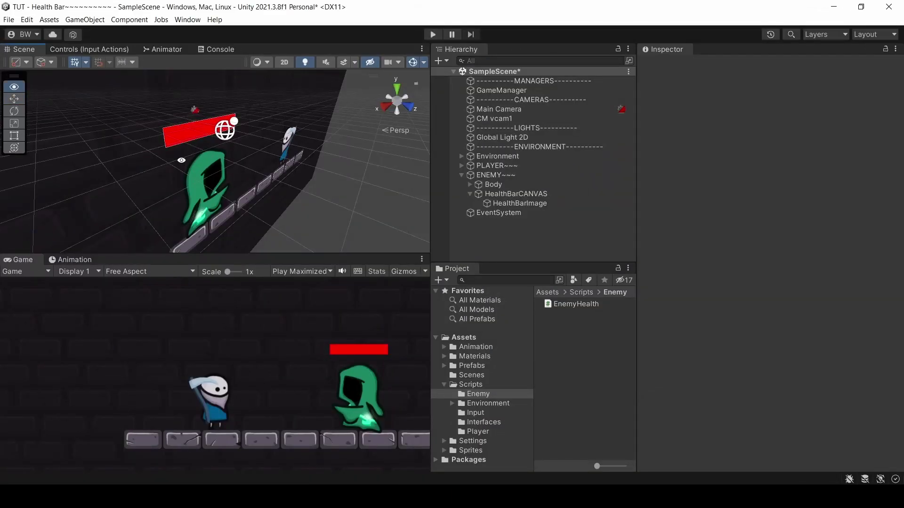
{"action": "mouse_move", "coordinate": [267, 146]}
{"action": "left_mouse_down", "text": "alt"}
{"action": "mouse_move", "coordinate": [560, 132]}
{"action": "mouse_move", "coordinate": [877, 134]}
{"action": "mouse_move", "coordinate": [465, 156]}
{"action": "mouse_move", "coordinate": [448, 145]}
{"action": "mouse_move", "coordinate": [524, 208]}
{"action": "mouse_move", "coordinate": [633, 204]}
{"action": "mouse_move", "coordinate": [754, 89]}
{"action": "mouse_move", "coordinate": [425, 475]}
{"action": "mouse_move", "coordinate": [435, 75]}
{"action": "mouse_move", "coordinate": [443, 139]}
{"action": "mouse_move", "coordinate": [337, 311]}
{"action": "mouse_move", "coordinate": [334, 332]}
{"action": "mouse_move", "coordinate": [541, 252]}
{"action": "mouse_move", "coordinate": [617, 440]}
{"action": "mouse_move", "coordinate": [646, 97]}
{"action": "mouse_move", "coordinate": [704, 371]}
{"action": "left_mouse_up", "text": "alt"}
{"action": "key", "text": "2"}
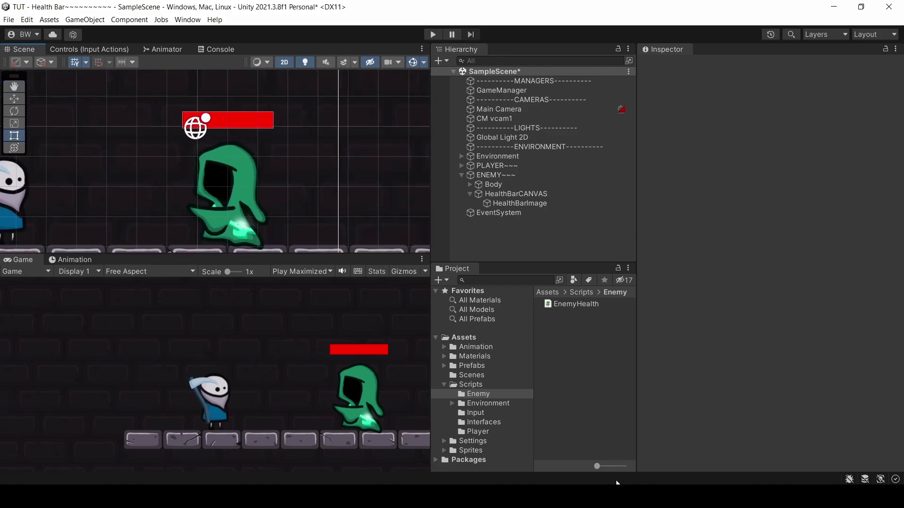
In HealthBar.cs, add a private Update method after Start containing "transform.rotation = Quaternion.LookRotation(transform.position - _camera.transform.position);"
{"action": "mouse_move", "coordinate": [591, 496]}
{"action": "left_click", "coordinate": [658, 440]}
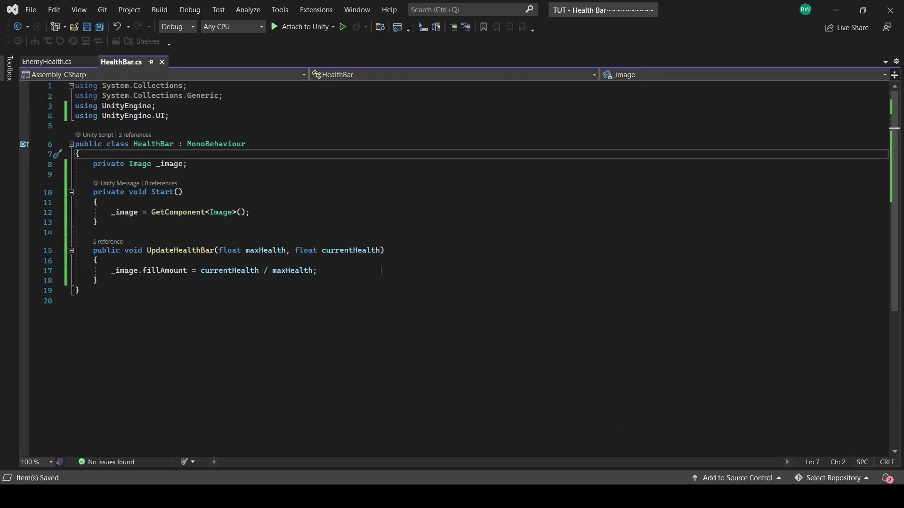
{"action": "left_click", "coordinate": [121, 217]}
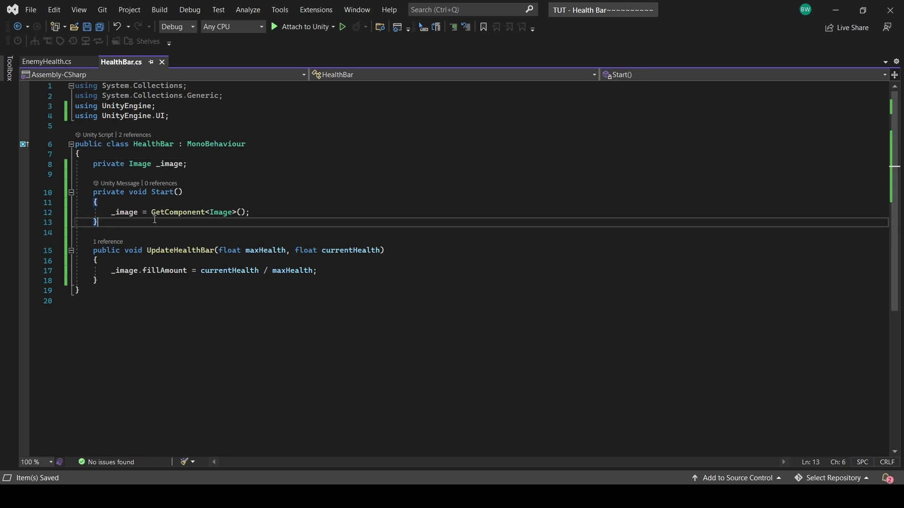
{"action": "key", "text": "Return"}
{"action": "type", "text": "upda"}
{"action": "key", "text": "Tab"}
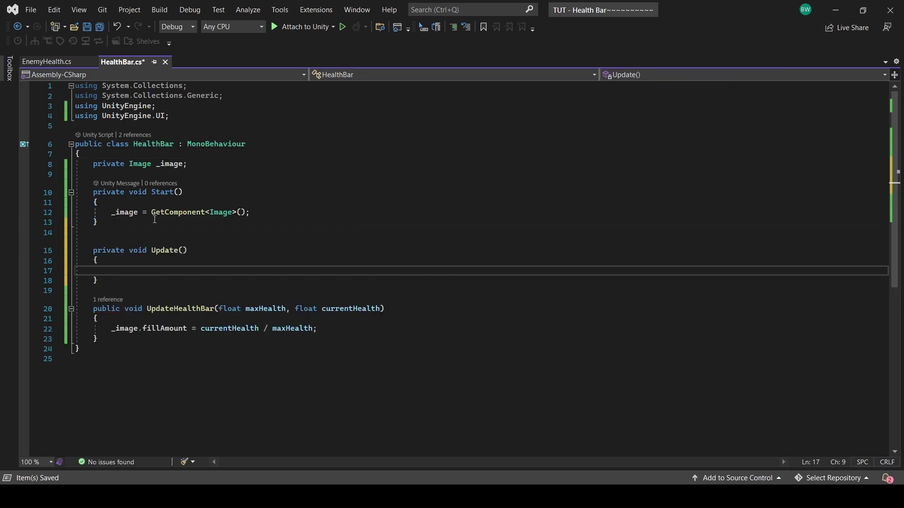
{"action": "type", "text": "transform.rotation = Quaternion.LookRotation(transform.position - _camera.transform.position);"}
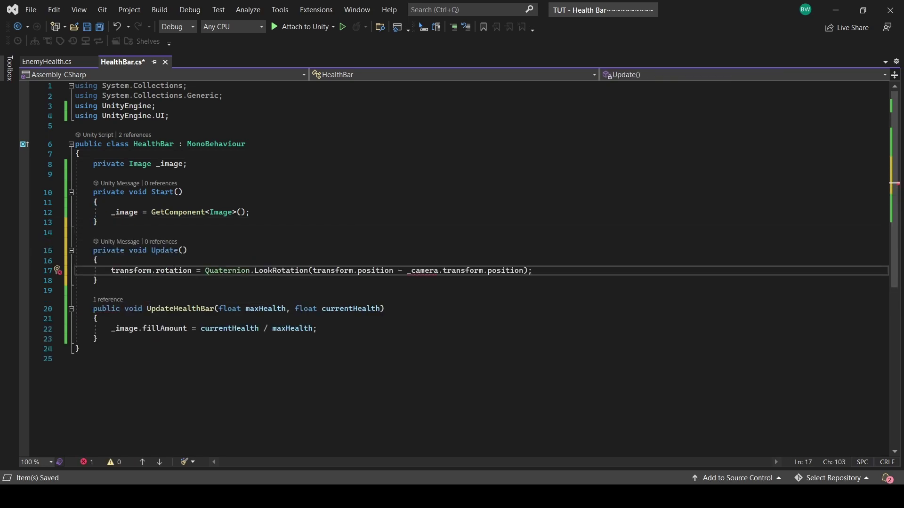
{"action": "double_click", "coordinate": [227, 272]}
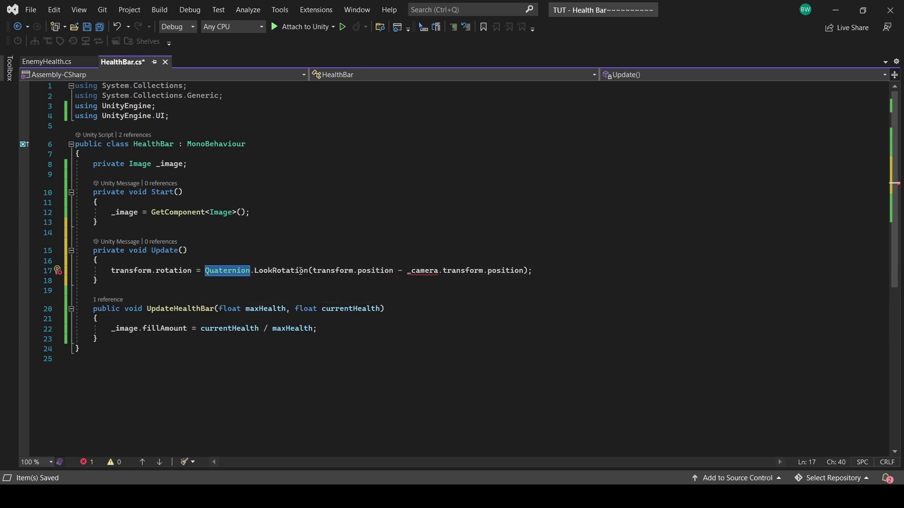
{"action": "left_click_drag", "start_coordinate": [314, 271], "coordinate": [357, 271]}
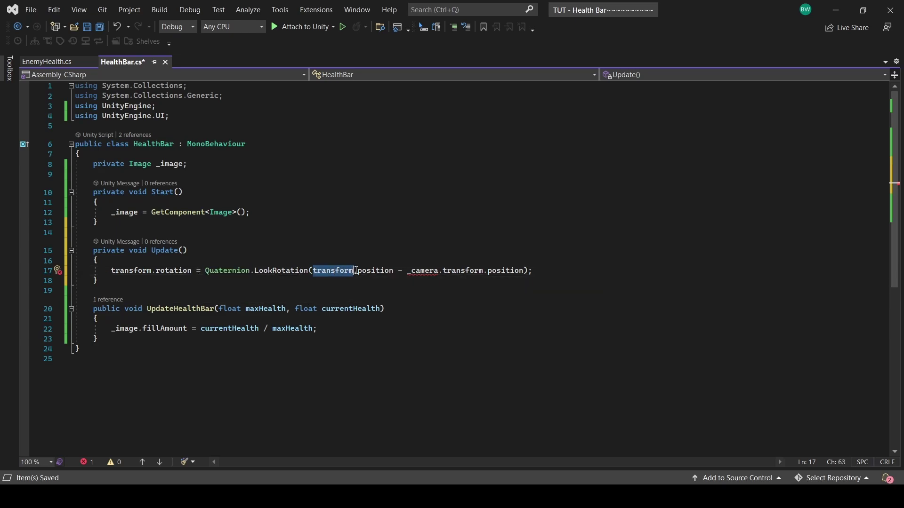
{"action": "double_click", "coordinate": [424, 271]}
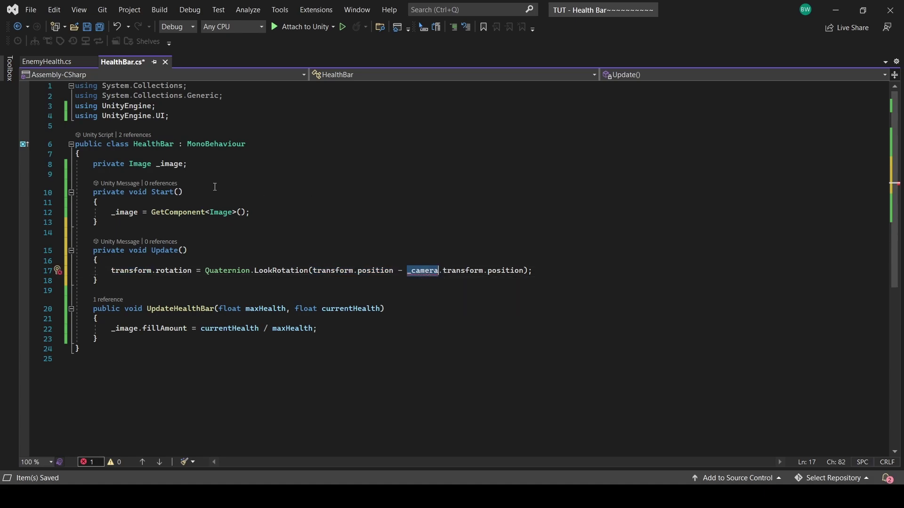
Declare the field "private Camera _camera;" below the _image field in the HealthBar class
{"action": "left_click", "coordinate": [210, 165]}
{"action": "key", "text": "Return"}
{"action": "key", "text": "Return"}
{"action": "type", "text": "private Camera _camera;"}
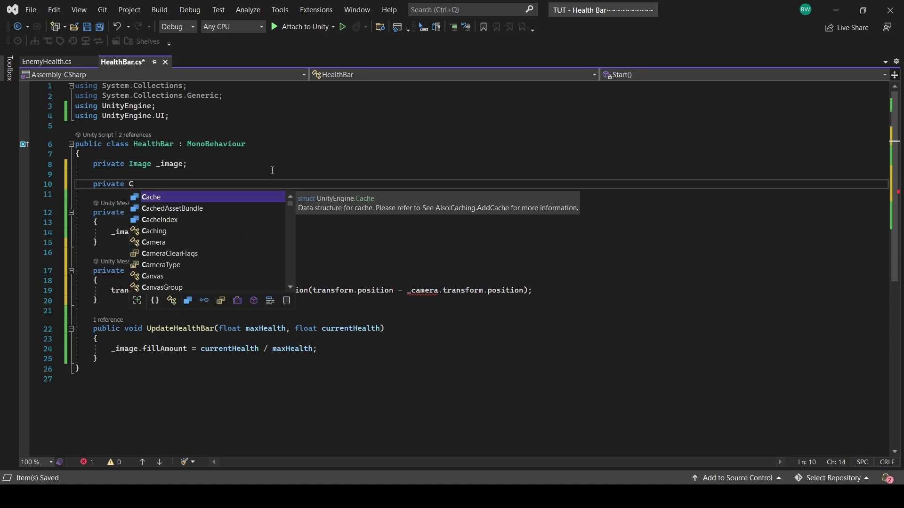
Add "_camera = Camera.main;" below the _image assignment in Start and save HealthBar.cs
{"action": "key", "text": "Down"}
{"action": "key", "text": "Down"}
{"action": "key", "text": "Down"}
{"action": "key", "text": "Down"}
{"action": "key", "text": "End"}
{"action": "key", "text": "Return"}
{"action": "key", "text": "Return"}
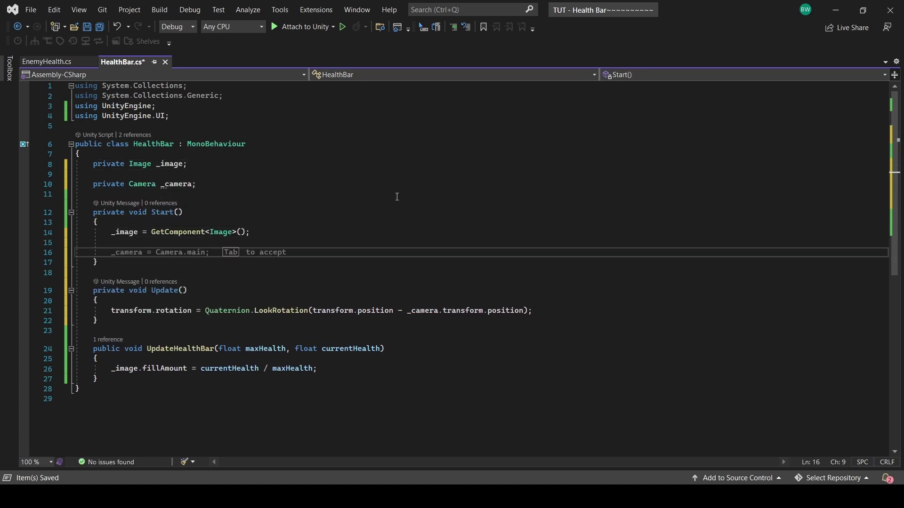
{"action": "type", "text": "_camera"}
{"action": "key", "text": "Tab"}
{"action": "key", "text": "ctrl+s"}
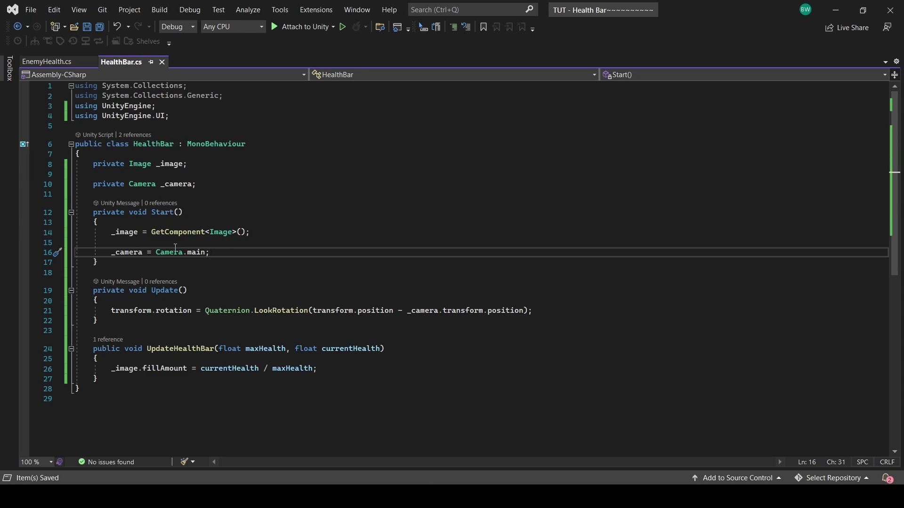
Delete the whole Update method, including its LookRotation line, from HealthBar.cs
{"action": "left_click_drag", "start_coordinate": [98, 321], "coordinate": [46, 296]}
{"action": "key", "text": "BackSpace"}
{"action": "key", "text": "BackSpace"}
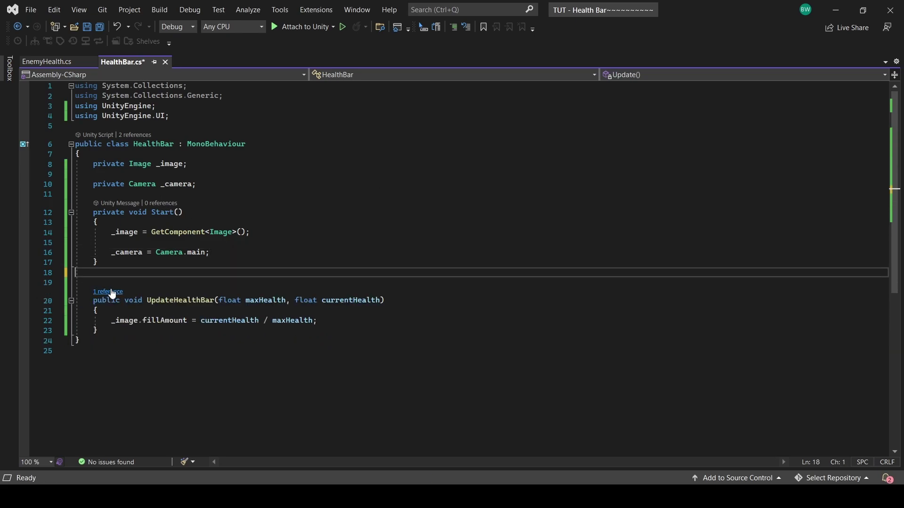